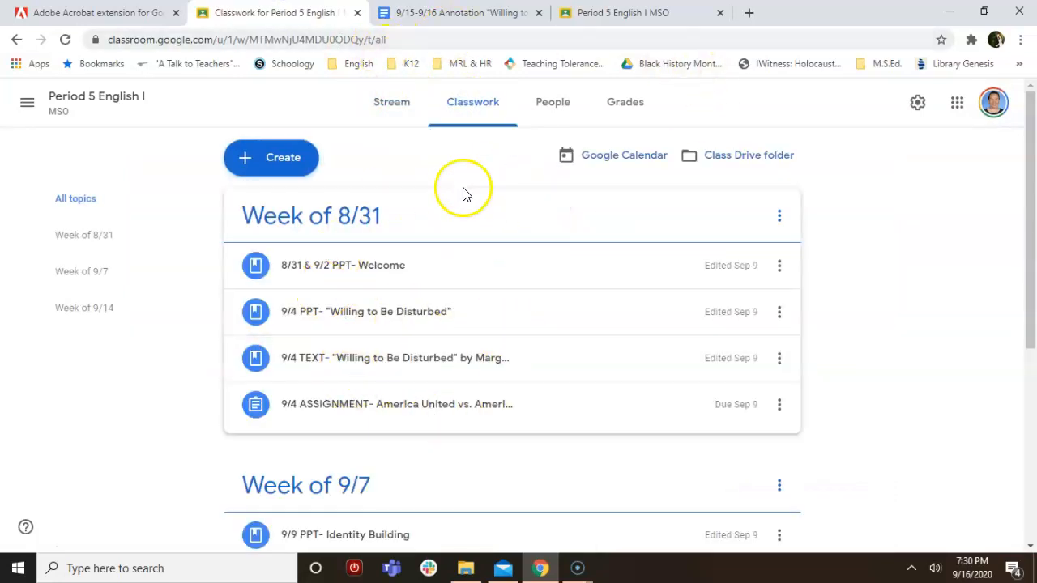
Filter Classwork to the Week of 9/14 topic, then return to the full classwork list
click(108, 313)
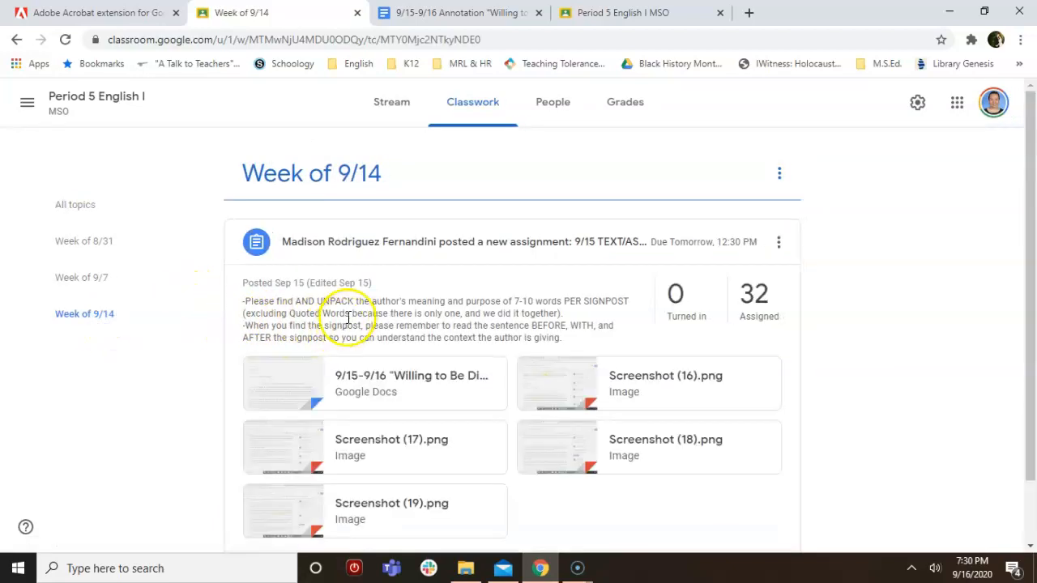
scroll(420, 337, down, 1)
scroll(419, 341, down, 1)
scroll(365, 300, up, 2)
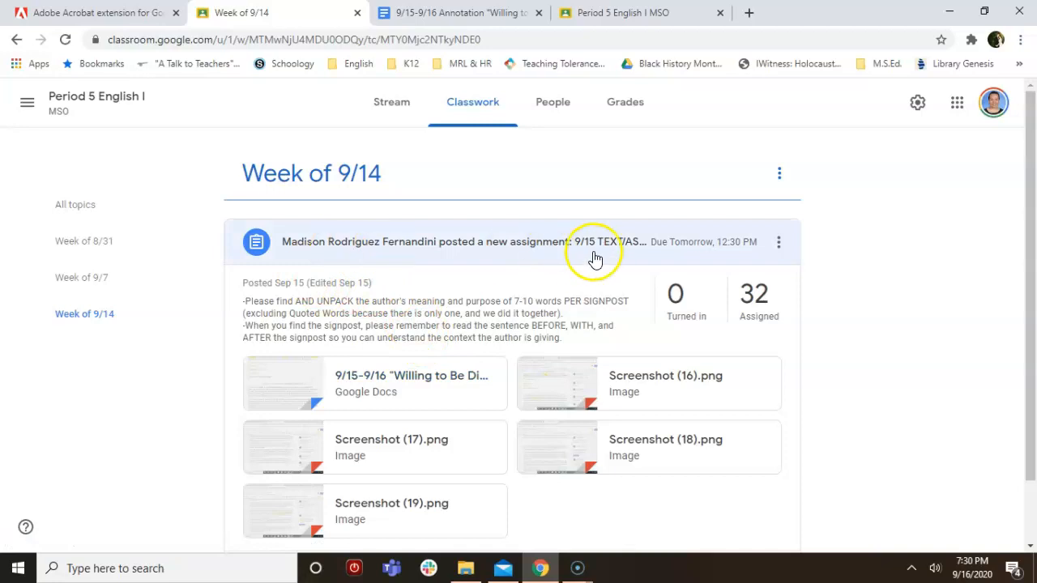
click(470, 107)
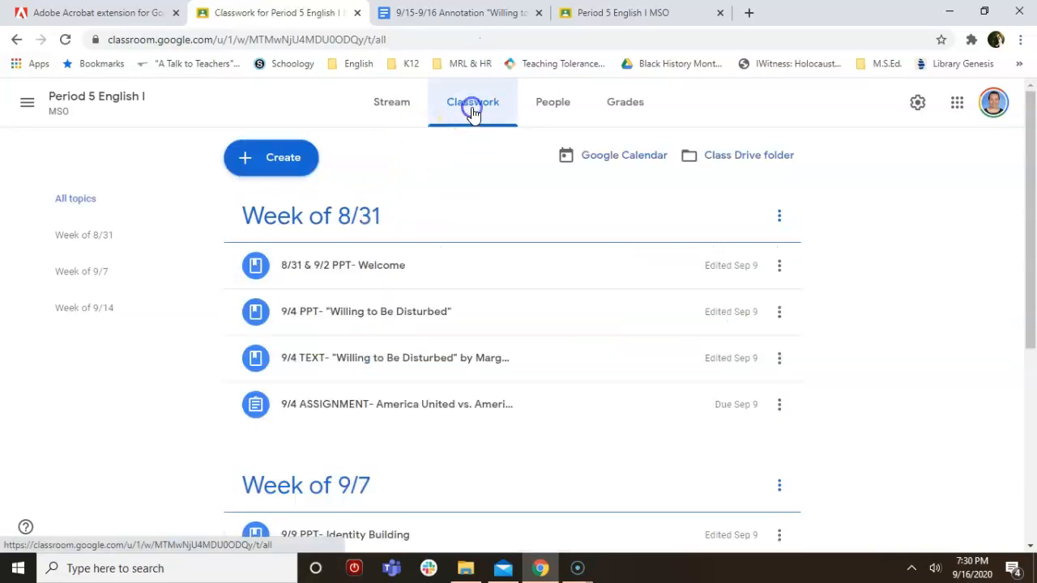
scroll(432, 317, down, 4)
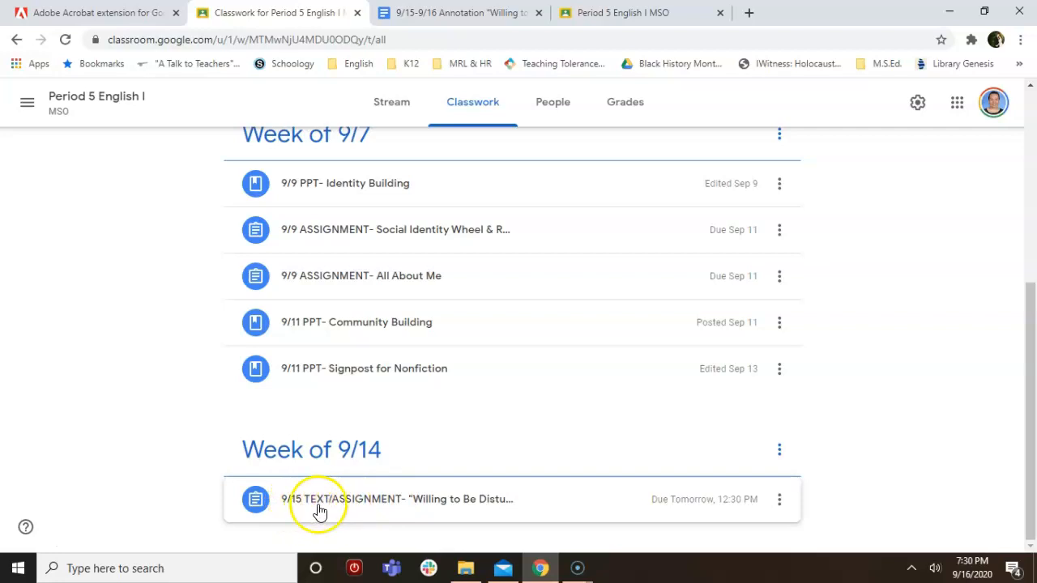
Expand the 9/15 'Willing to Be Disturbed' assignment and choose Edit from its menu
click(371, 504)
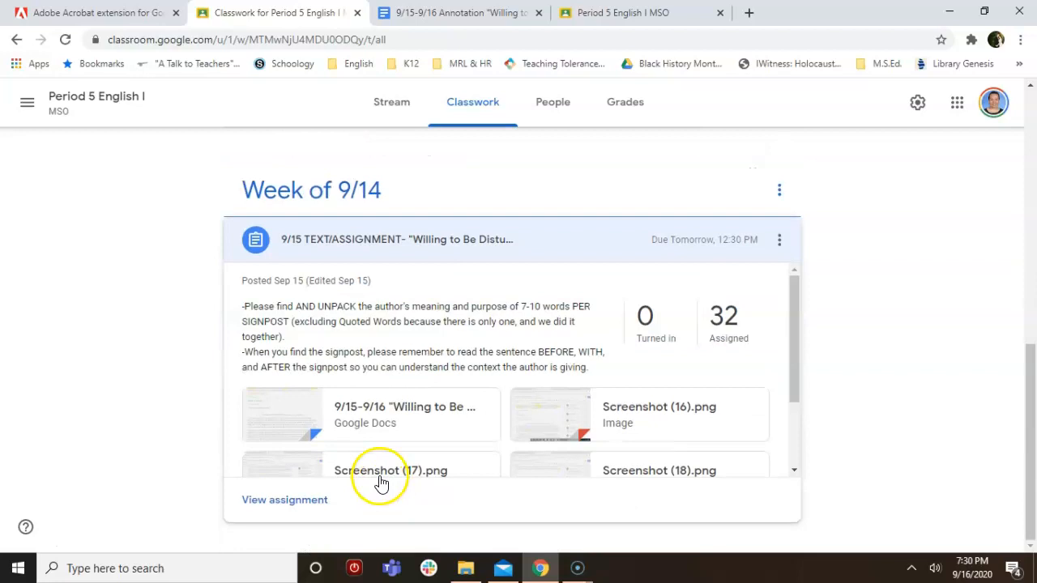
click(780, 195)
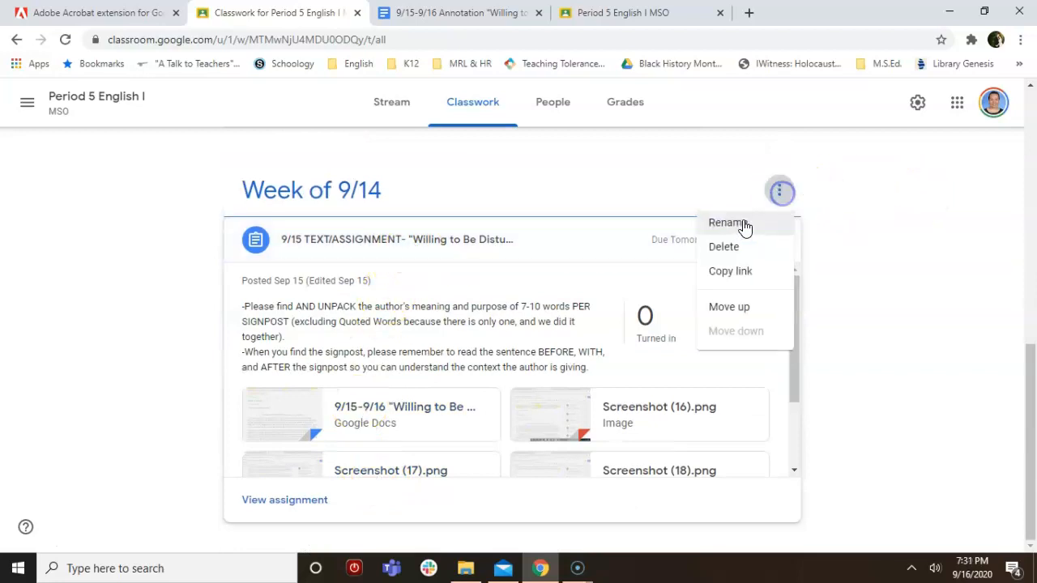
click(847, 186)
click(780, 240)
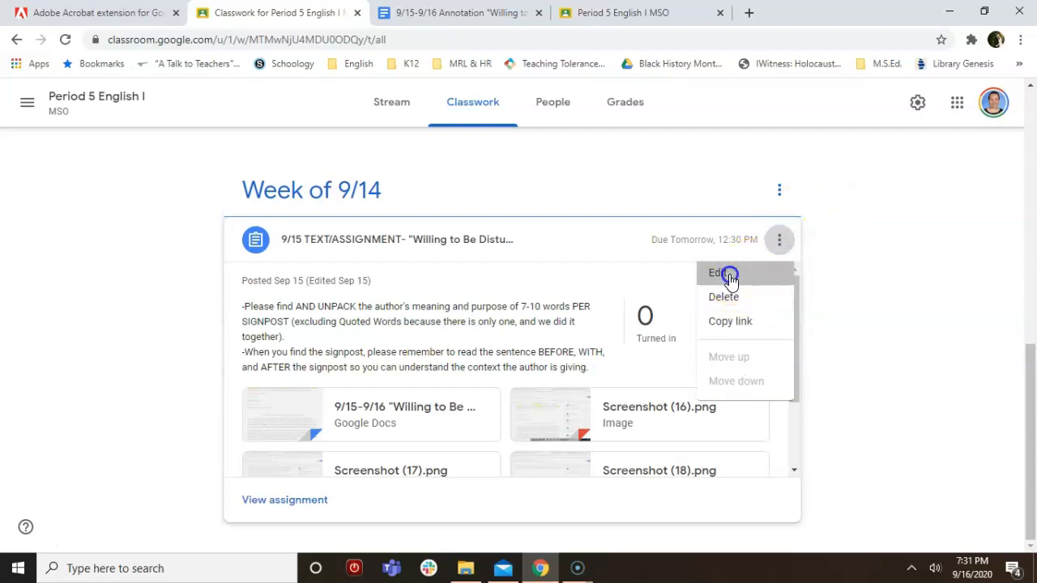
click(725, 274)
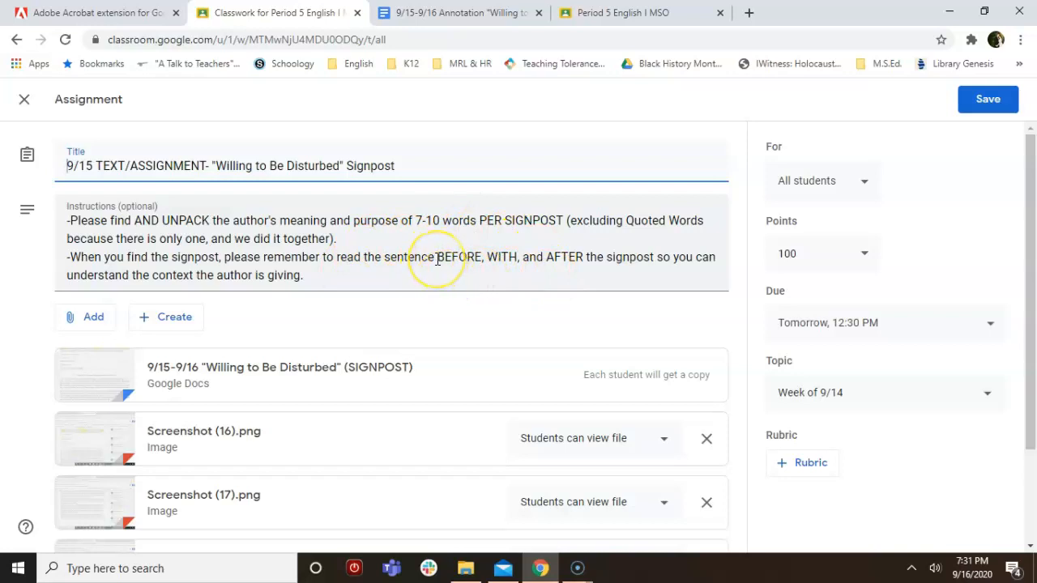
scroll(438, 259, down, 1)
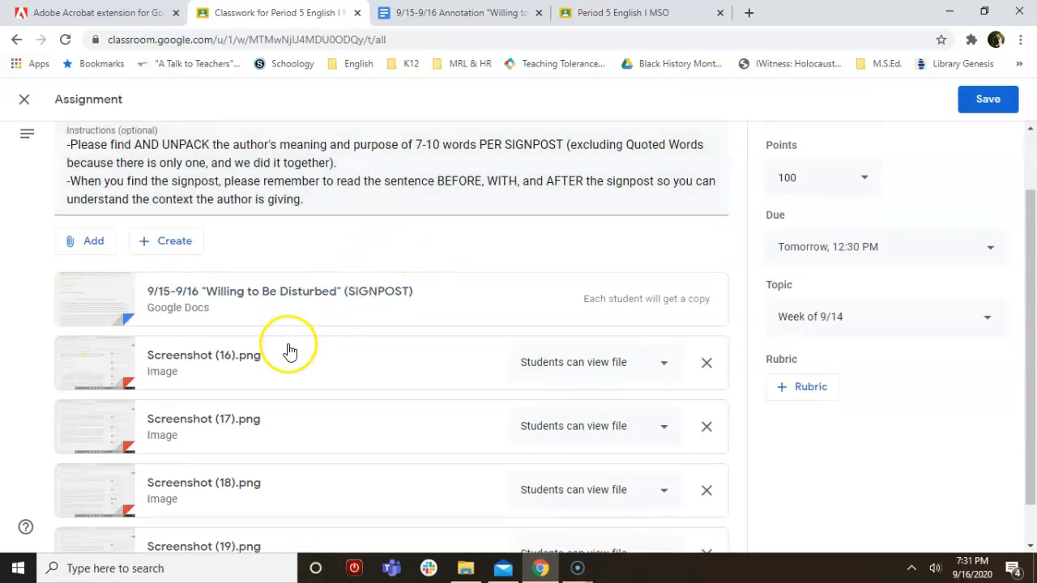
scroll(290, 349, down, 1)
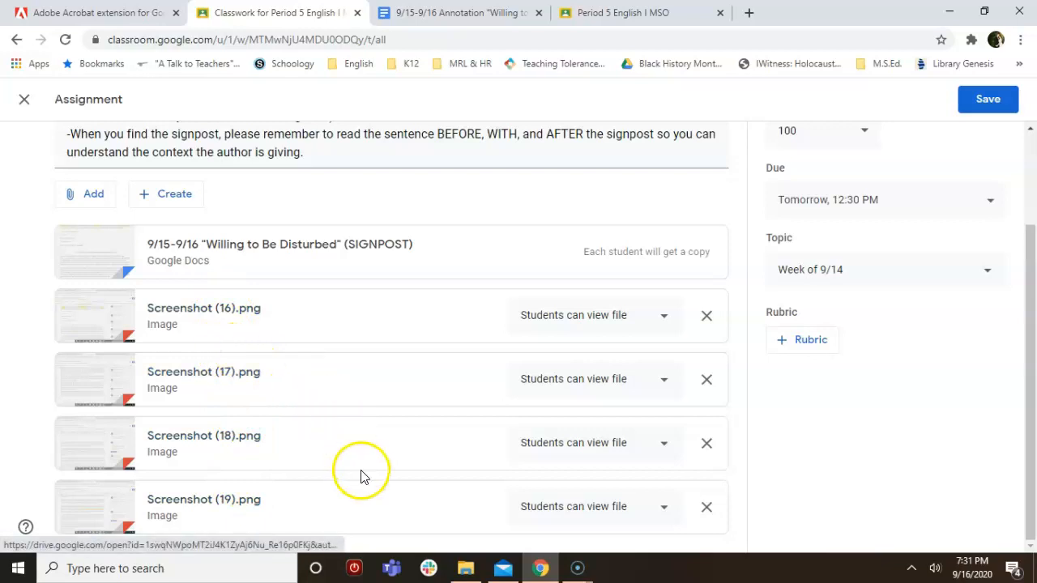
scroll(361, 475, up, 2)
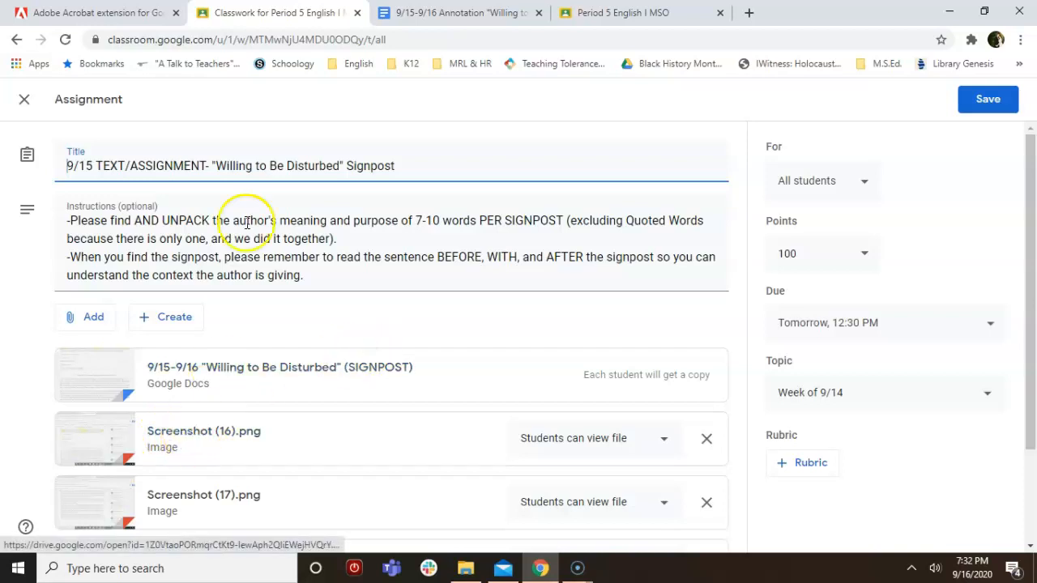
Switch to the student's Classroom view and bring up its Classwork list
click(458, 13)
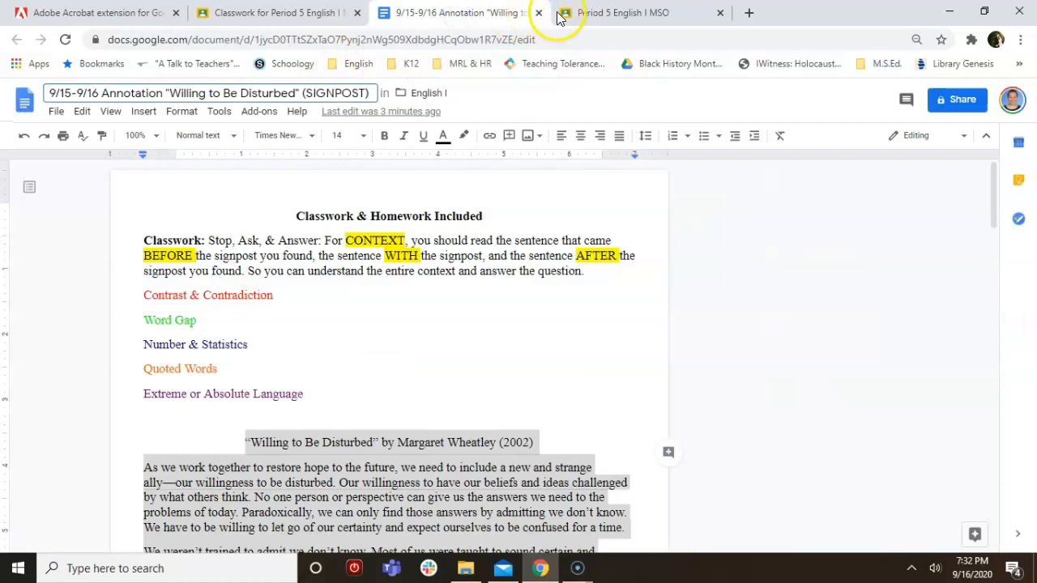
click(615, 12)
click(507, 107)
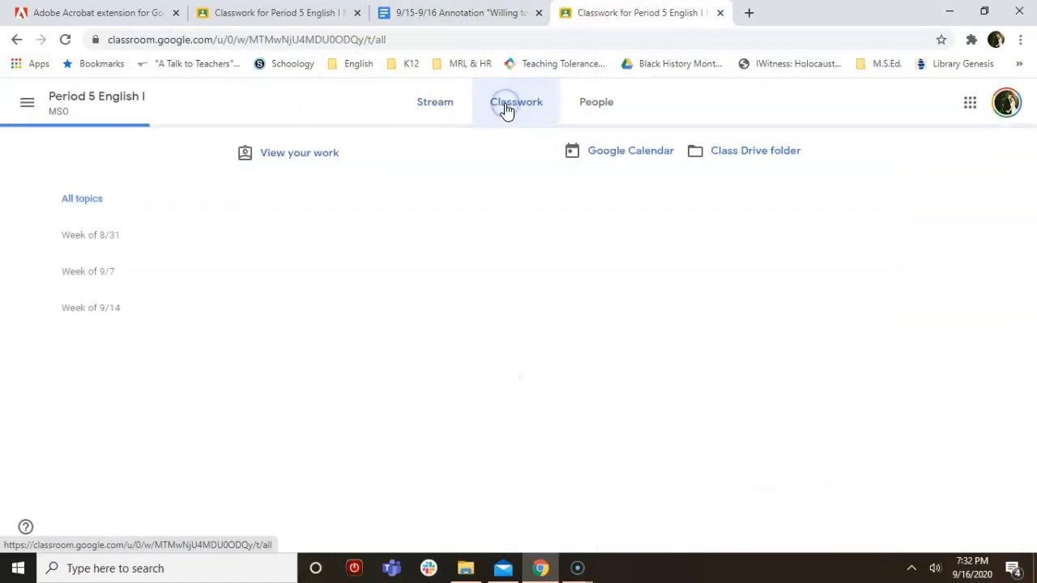
scroll(403, 325, down, 1)
scroll(402, 324, down, 4)
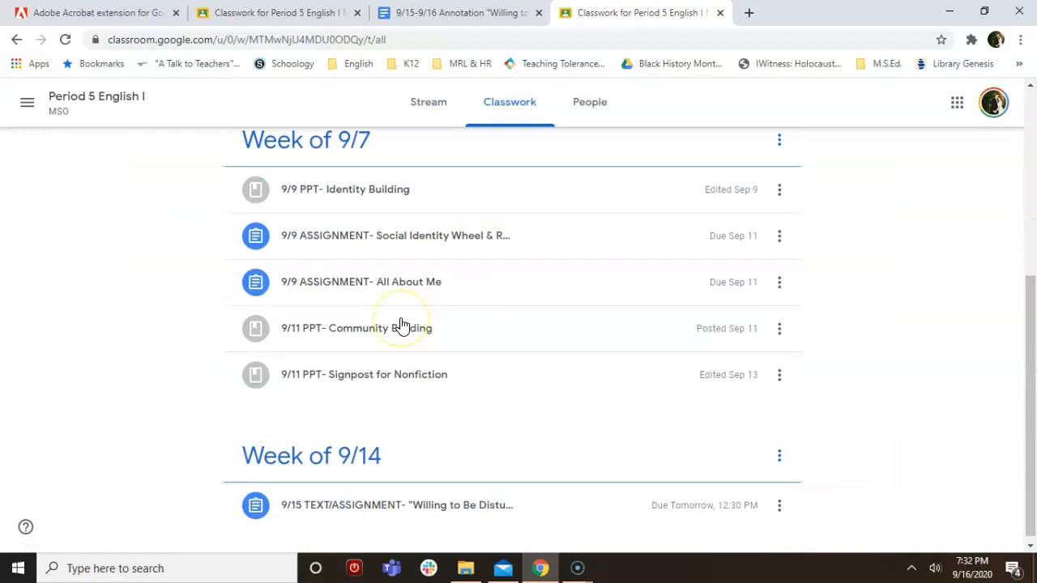
scroll(396, 389, up, 1)
scroll(397, 430, down, 1)
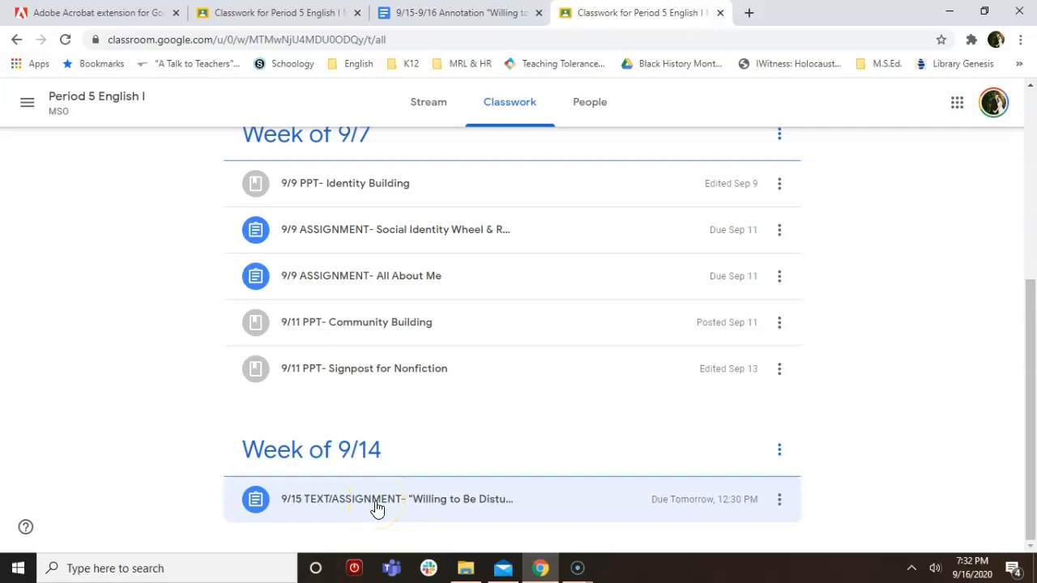
Expand the 9/15 assignment, view it, and open your attached 'Willing to Be Disturbed' Doc
click(377, 500)
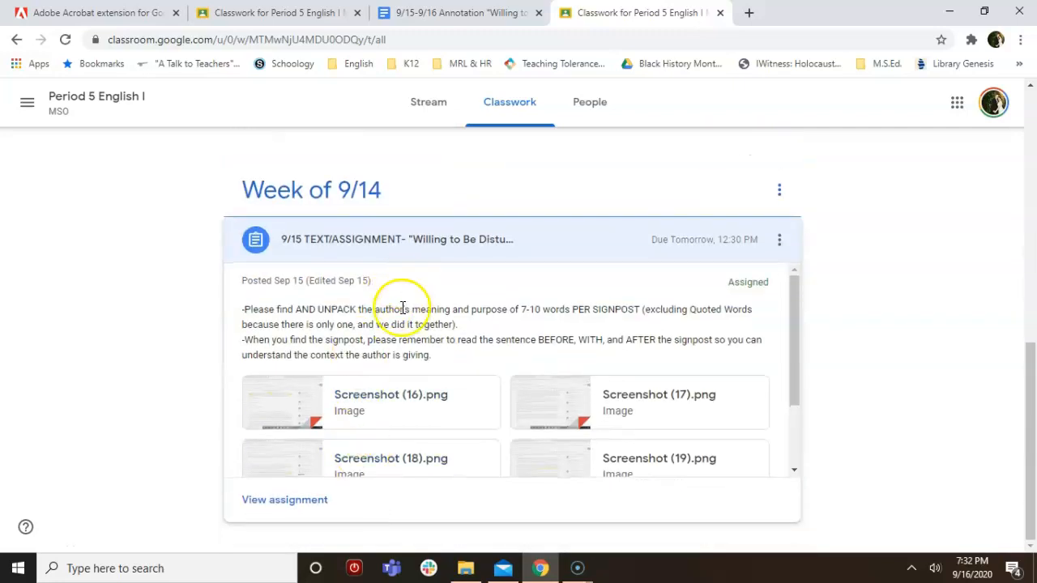
click(294, 502)
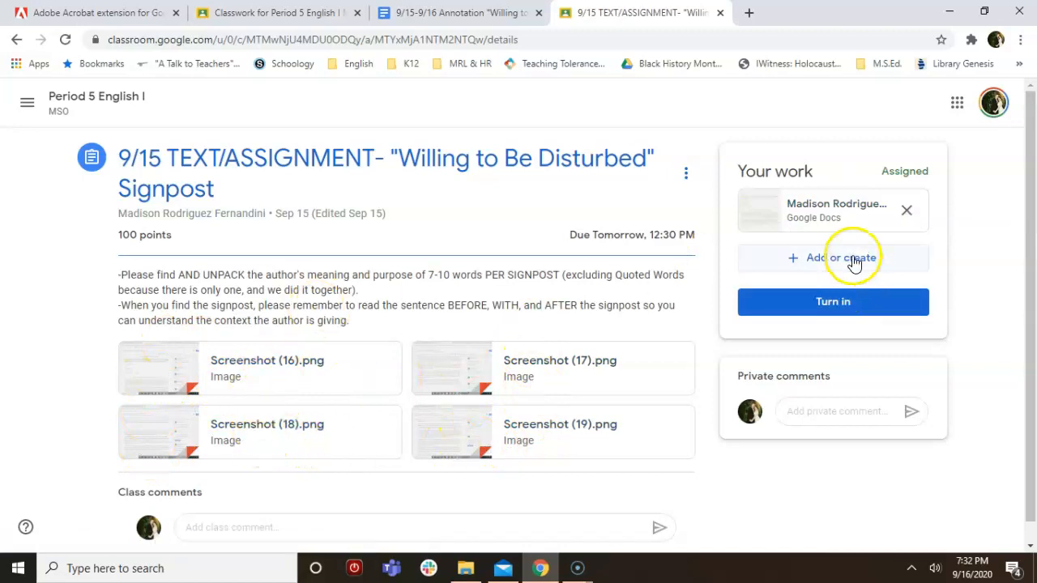
click(839, 216)
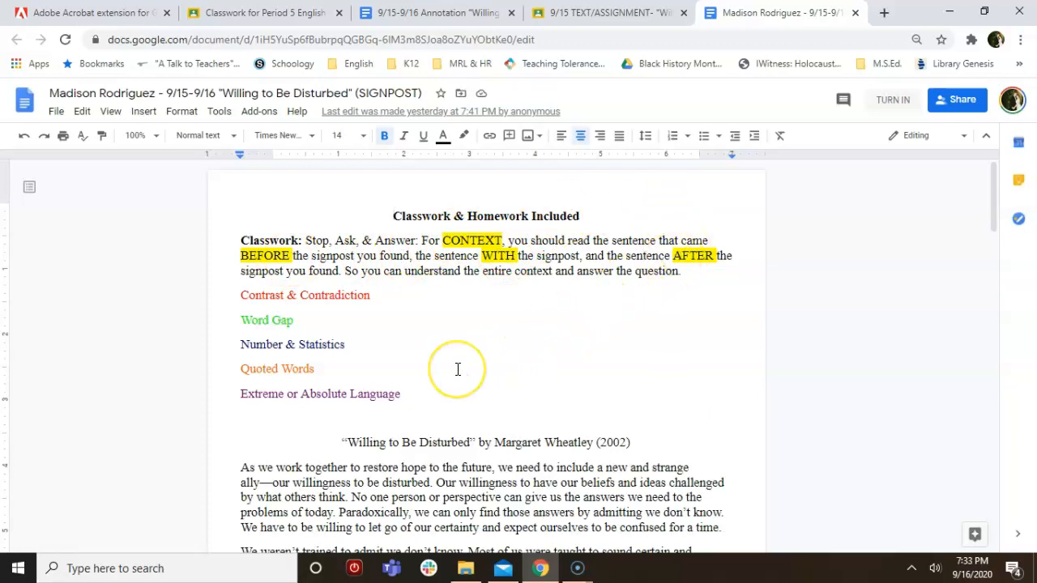
Select the word 'But' in the 'There are many ways' paragraph of the essay
scroll(459, 369, down, 2)
scroll(459, 369, up, 2)
click(278, 300)
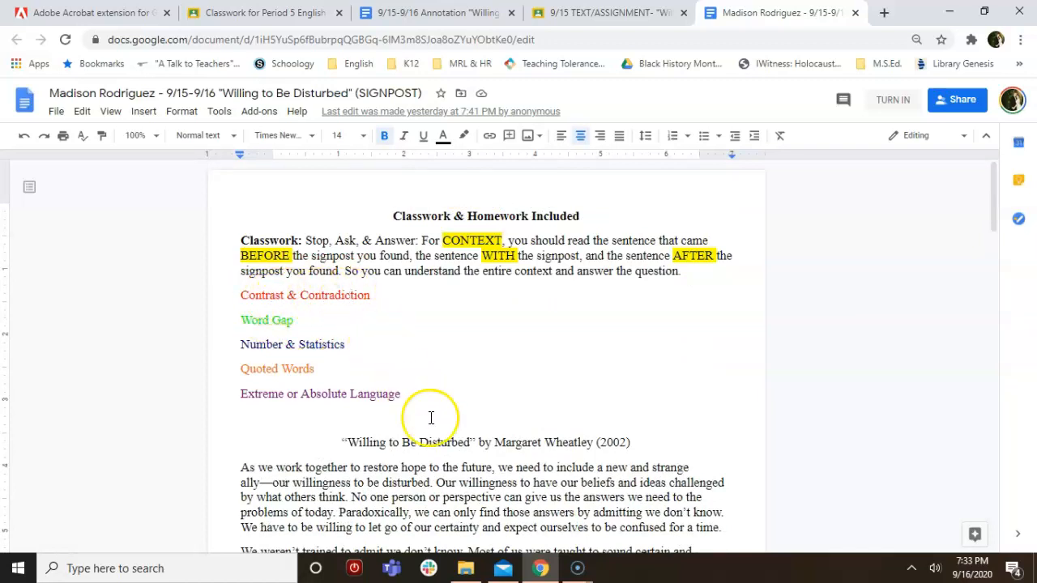
scroll(431, 418, down, 1)
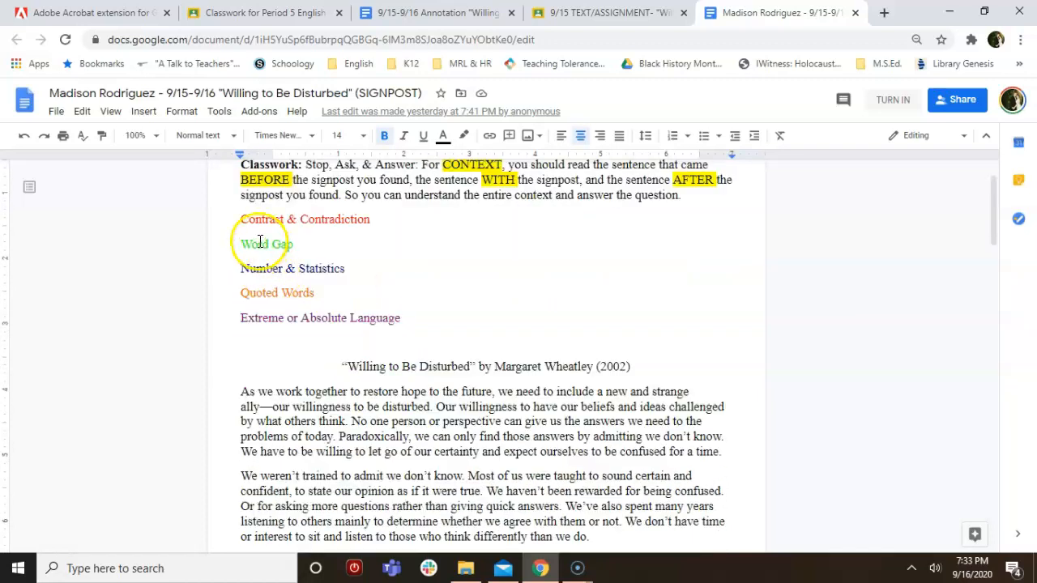
scroll(404, 362, down, 3)
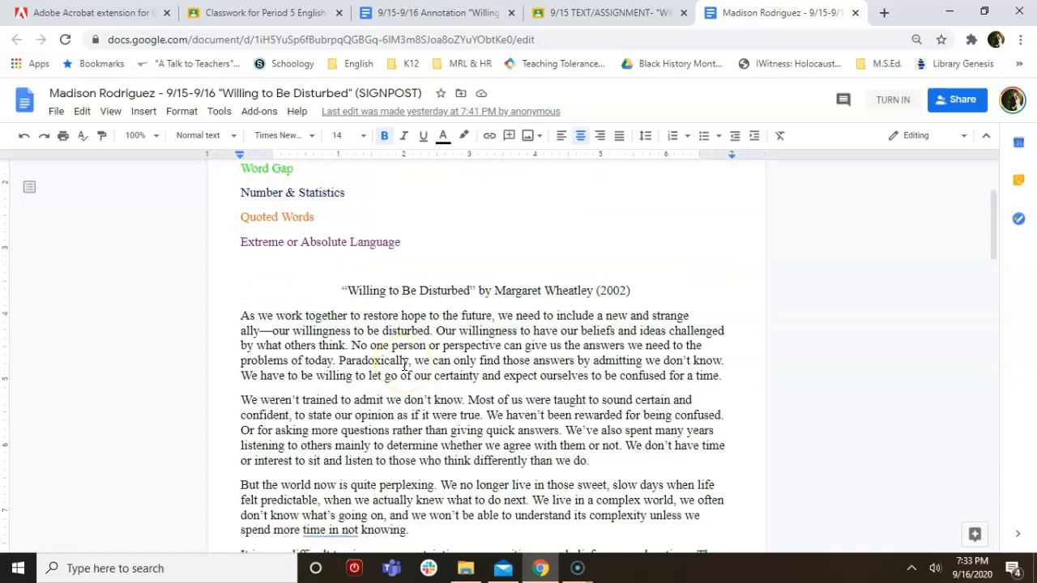
scroll(405, 364, down, 2)
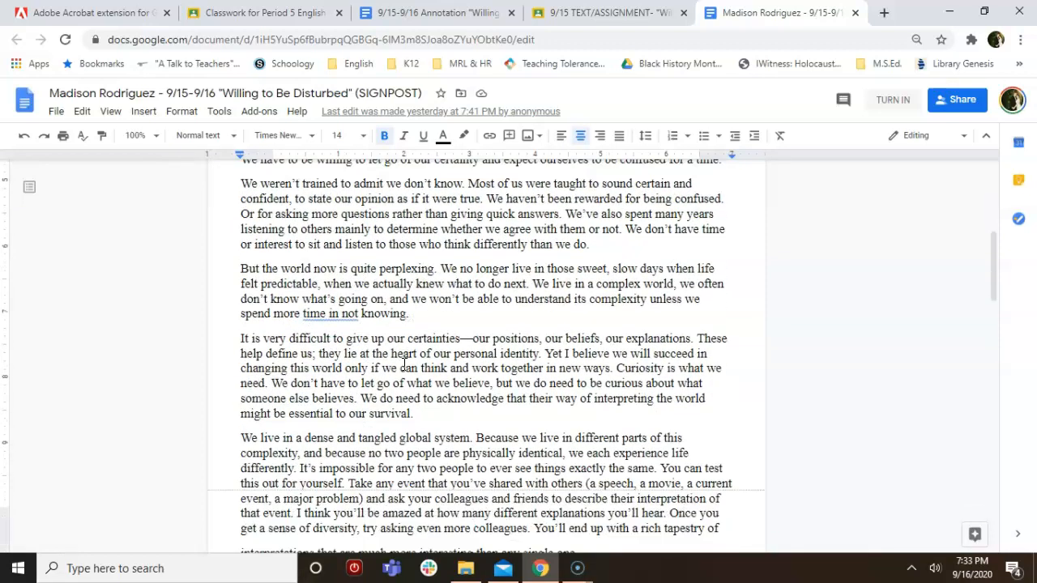
scroll(404, 364, down, 1)
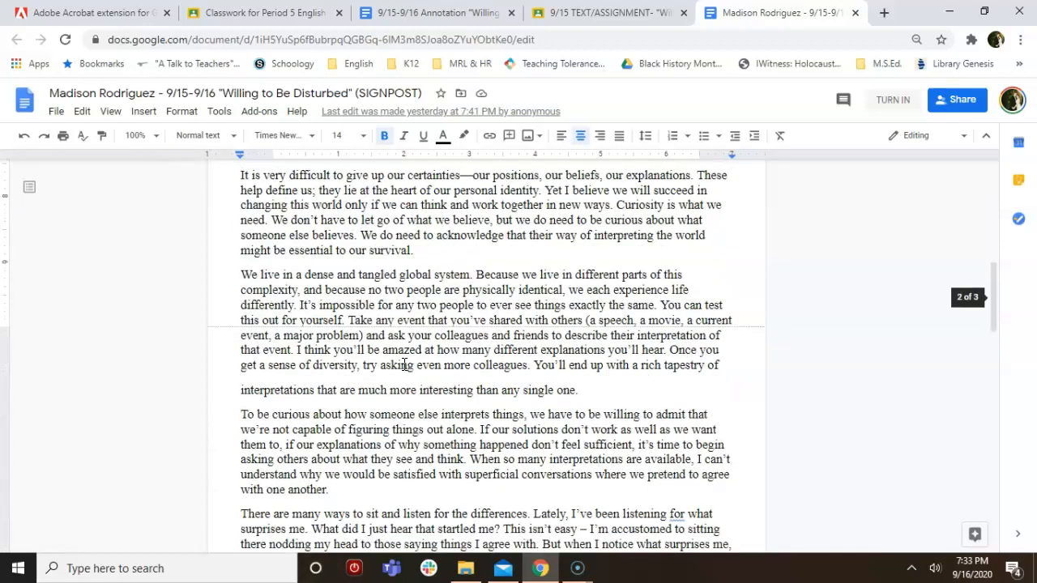
scroll(405, 364, down, 1)
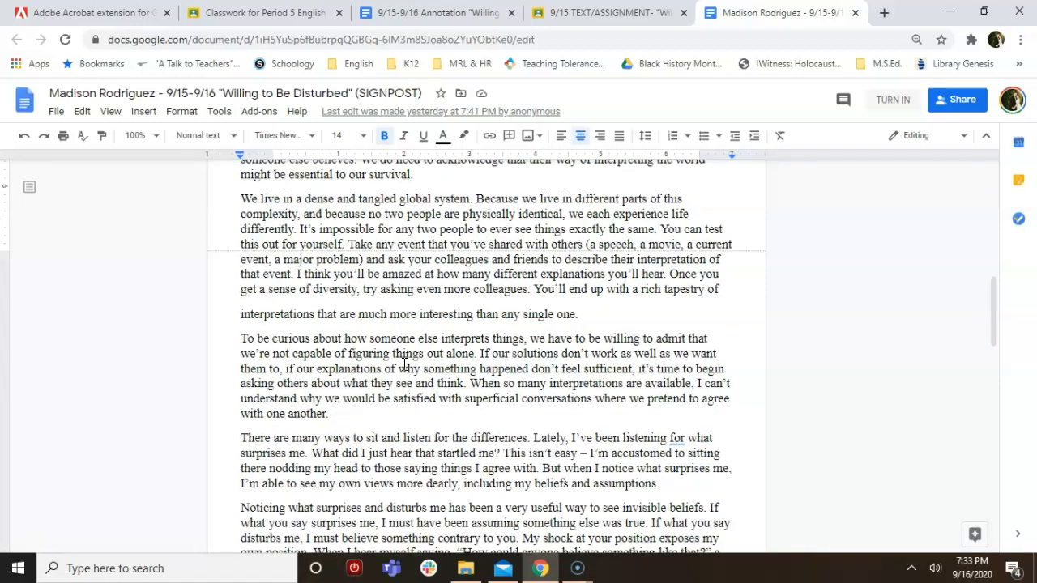
double_click(553, 467)
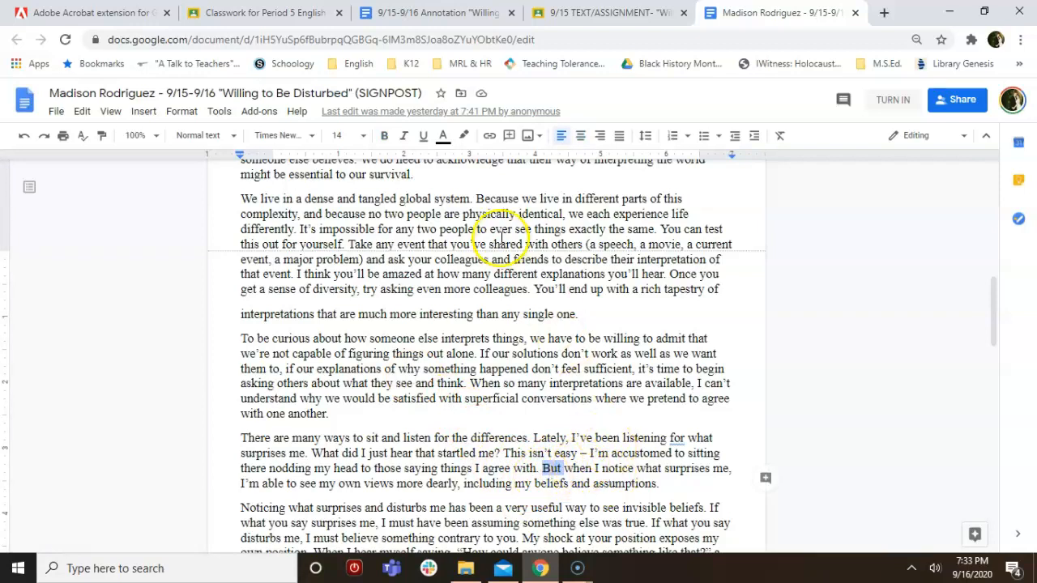
Bring up the Text colour palette for the selected 'But'
scroll(437, 284, up, 6)
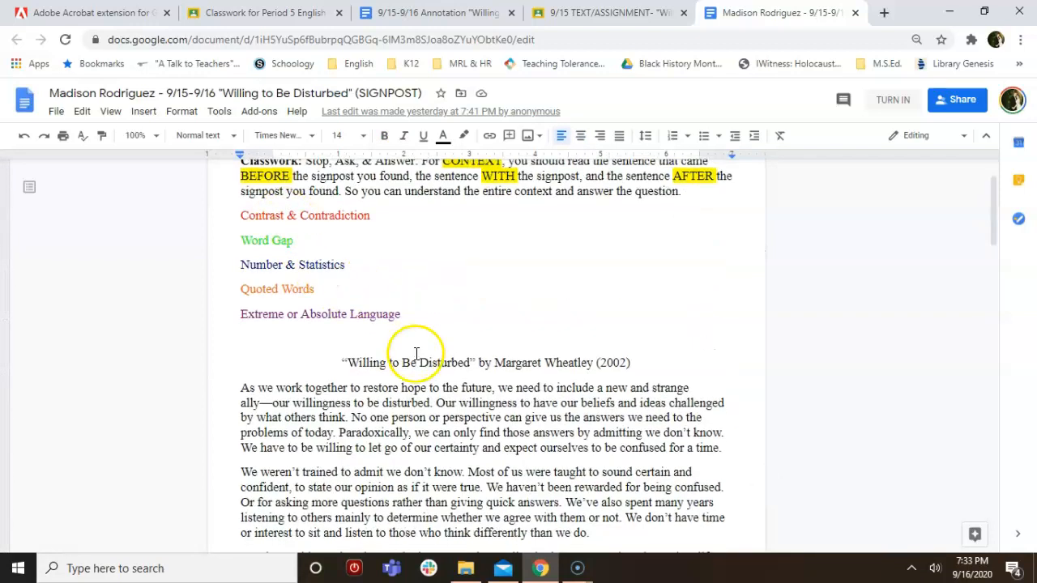
scroll(416, 357, down, 4)
scroll(421, 349, down, 4)
scroll(519, 381, up, 2)
scroll(577, 426, down, 3)
scroll(577, 425, down, 2)
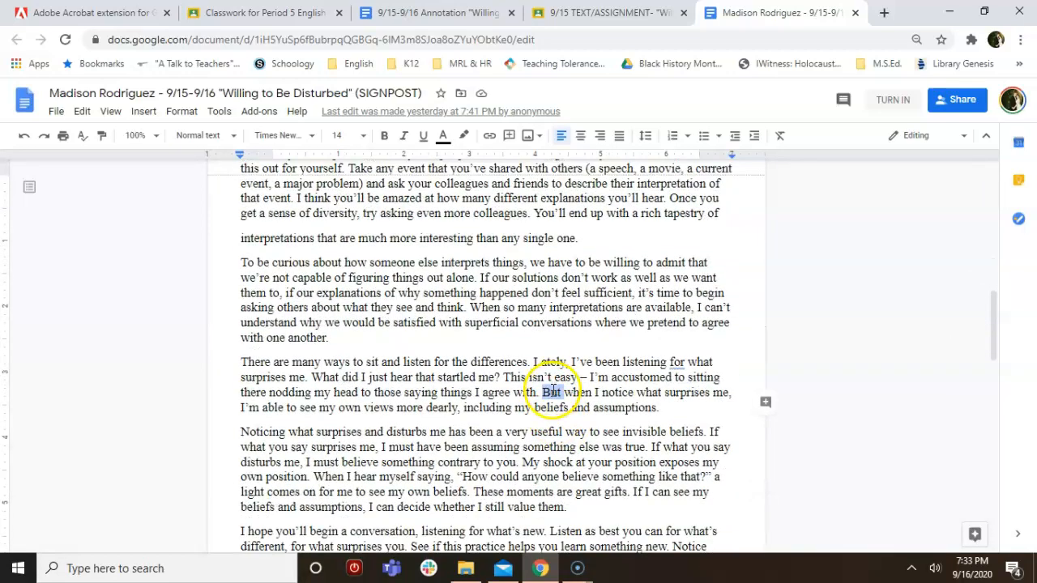
click(443, 135)
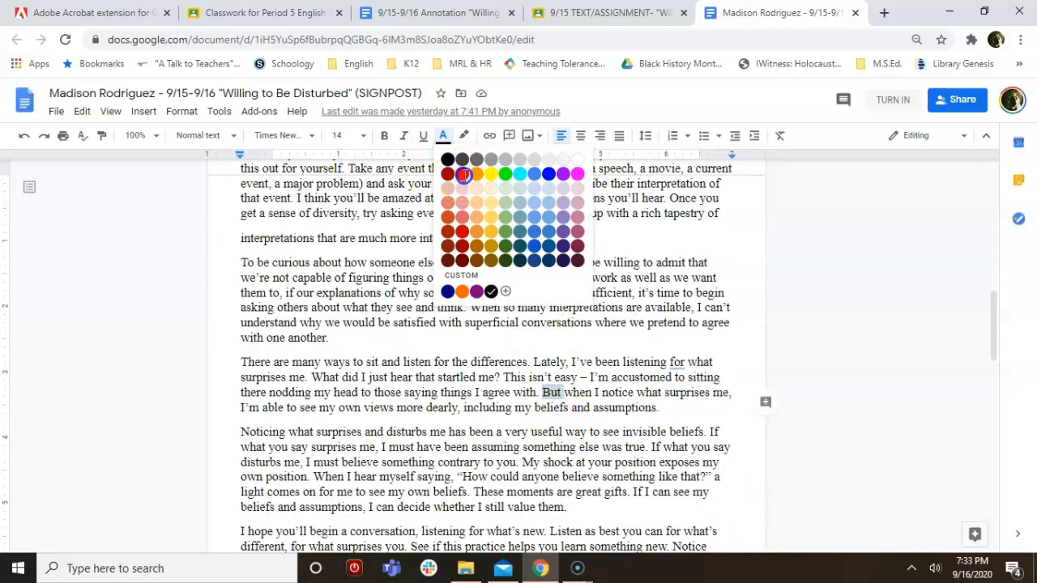
Colour 'But' red and start a new margin comment on it
click(461, 173)
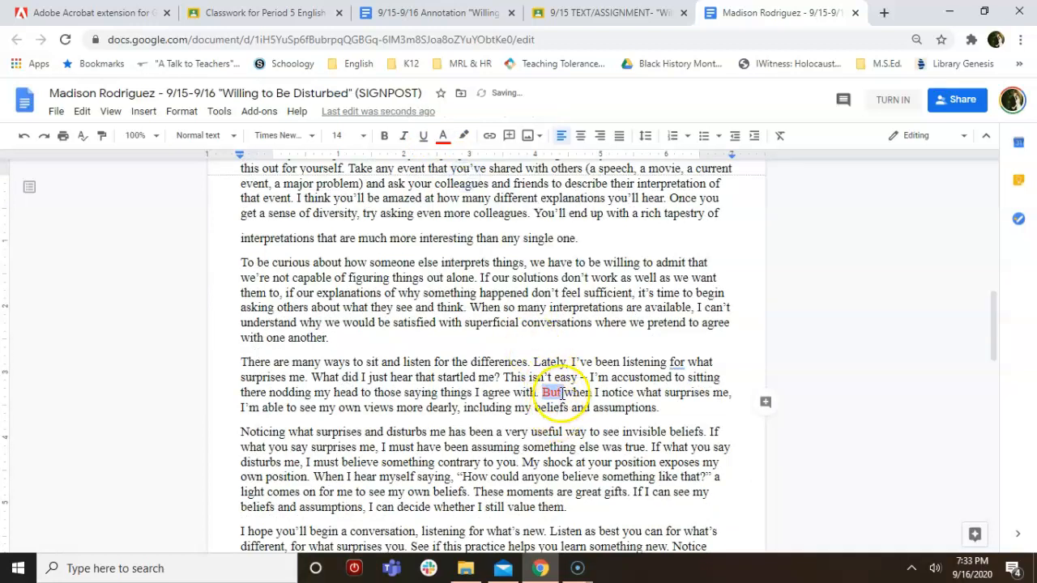
click(768, 405)
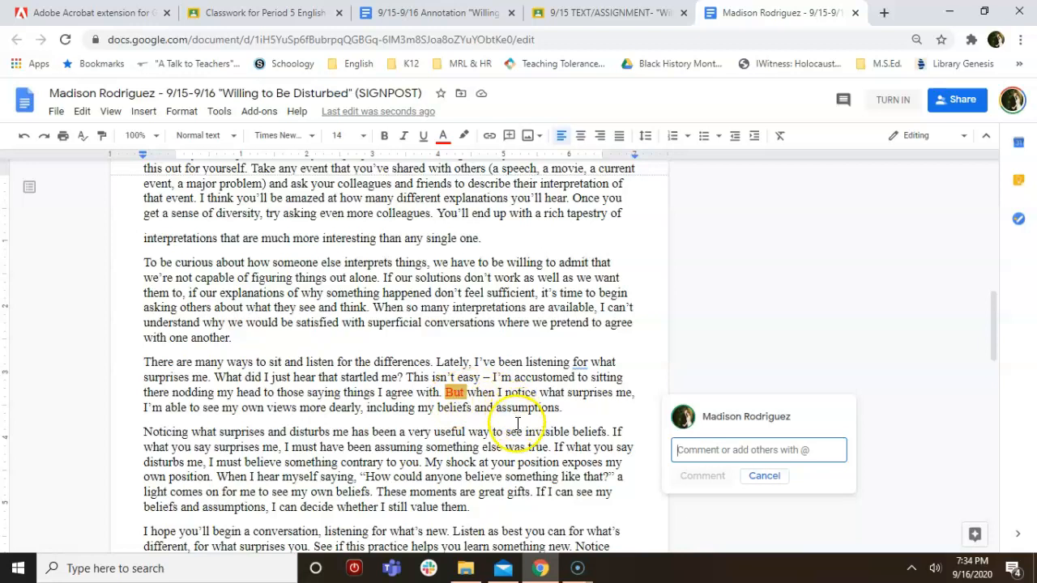
Post the comment 'People have to acknowledge or realize that.....' on 'But'
click(718, 449)
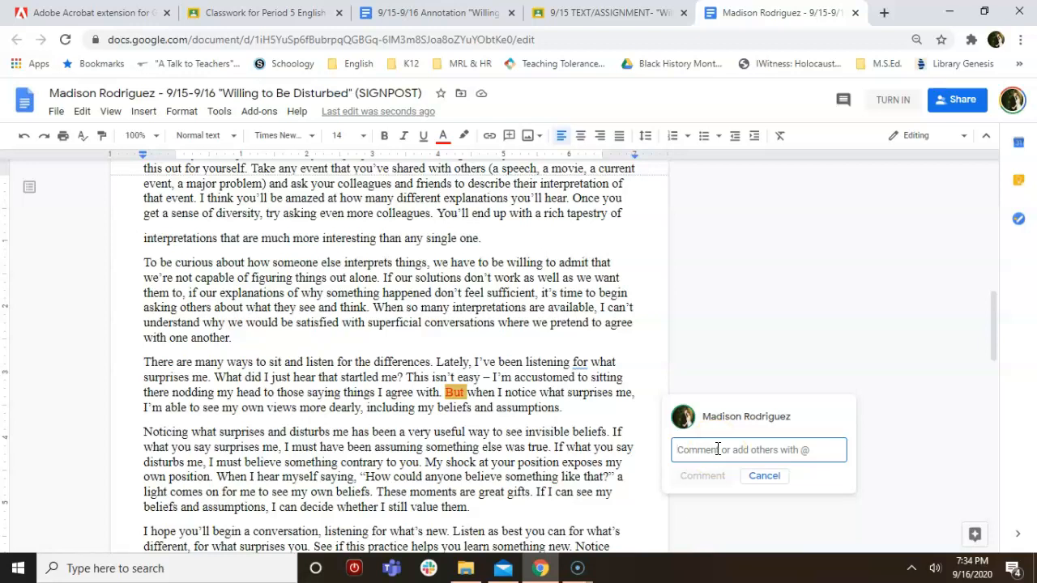
text(People Th)
key(BackSpace)
key(BackSpace)
text(have to acknolw)
key(BackSpace)
key(BackSpace)
text(wledge or re)
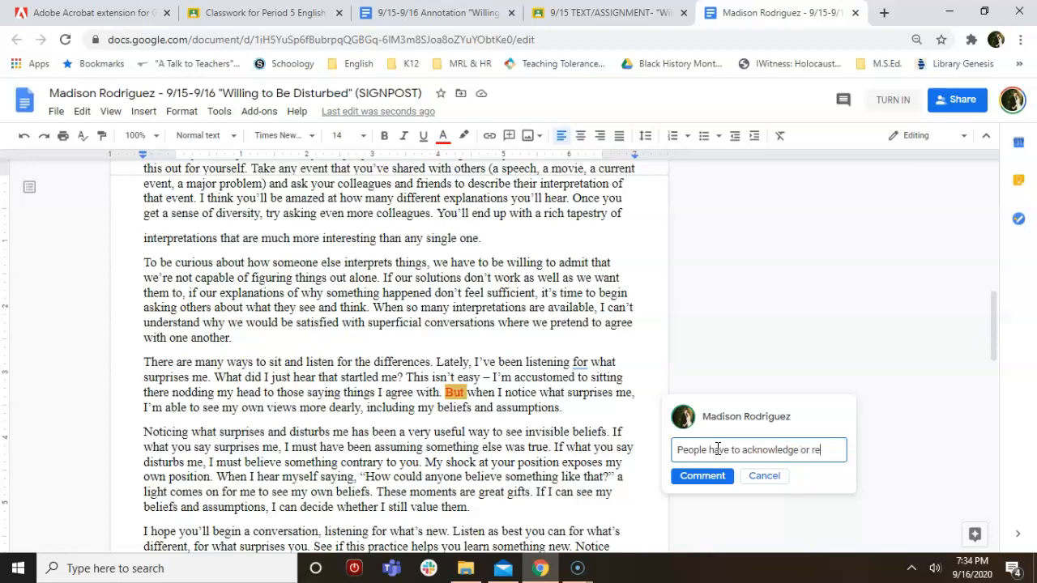
text(alize tha)
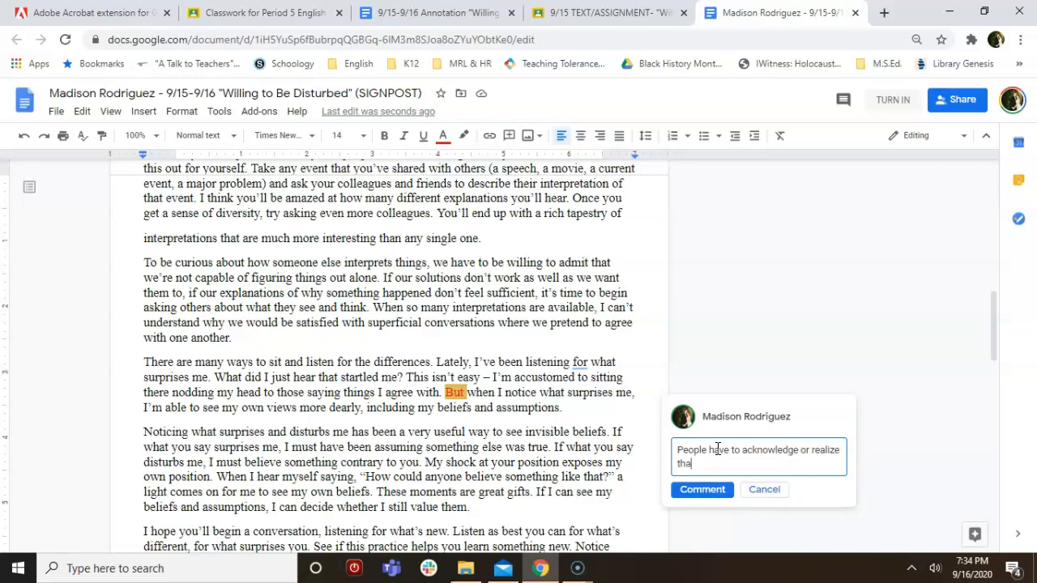
text(t)
text(.....)
click(697, 490)
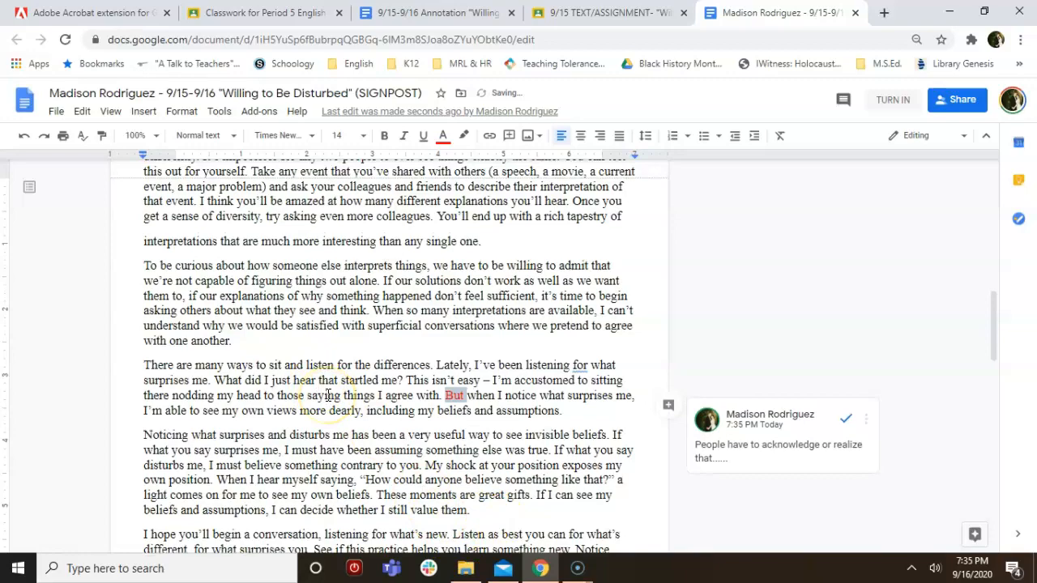
scroll(328, 394, up, 10)
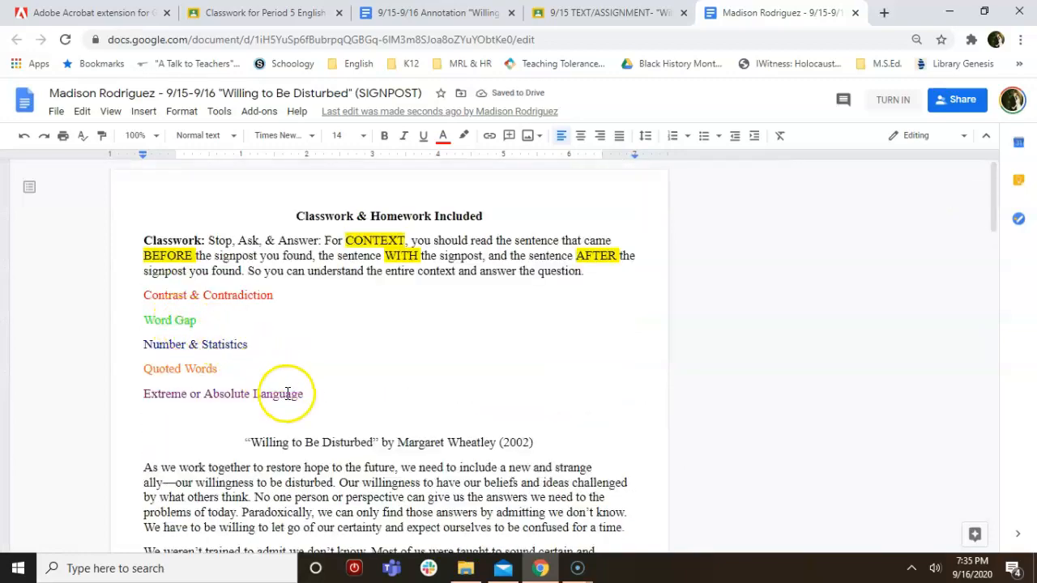
scroll(330, 455, down, 4)
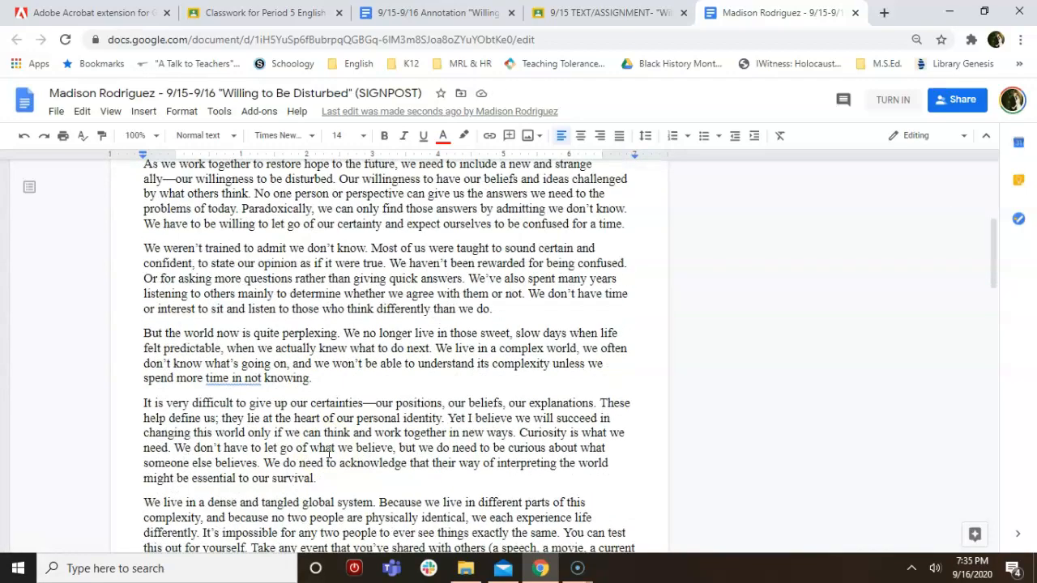
scroll(330, 455, down, 7)
scroll(329, 454, down, 3)
scroll(330, 453, down, 1)
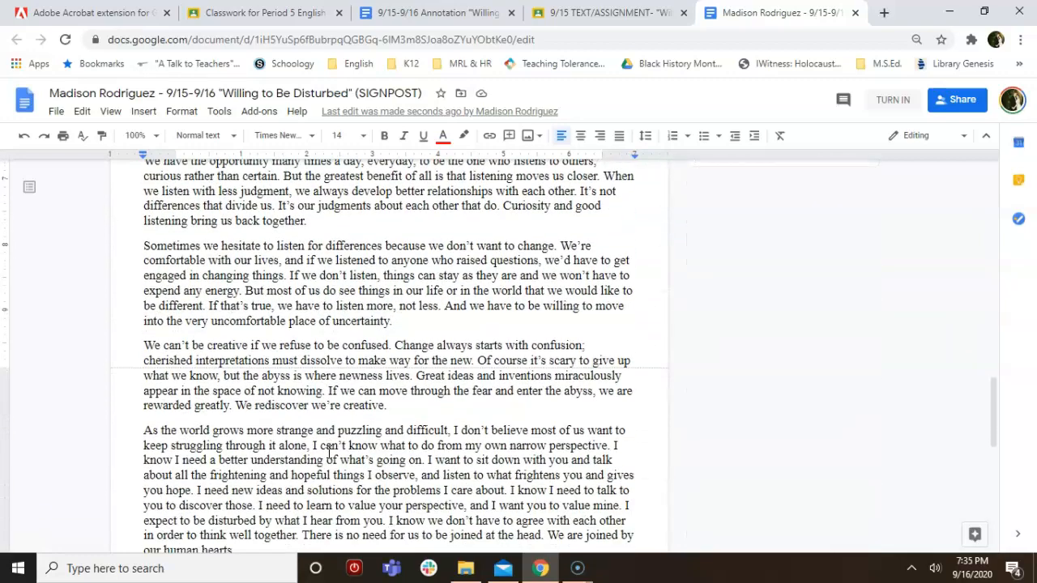
scroll(330, 454, down, 2)
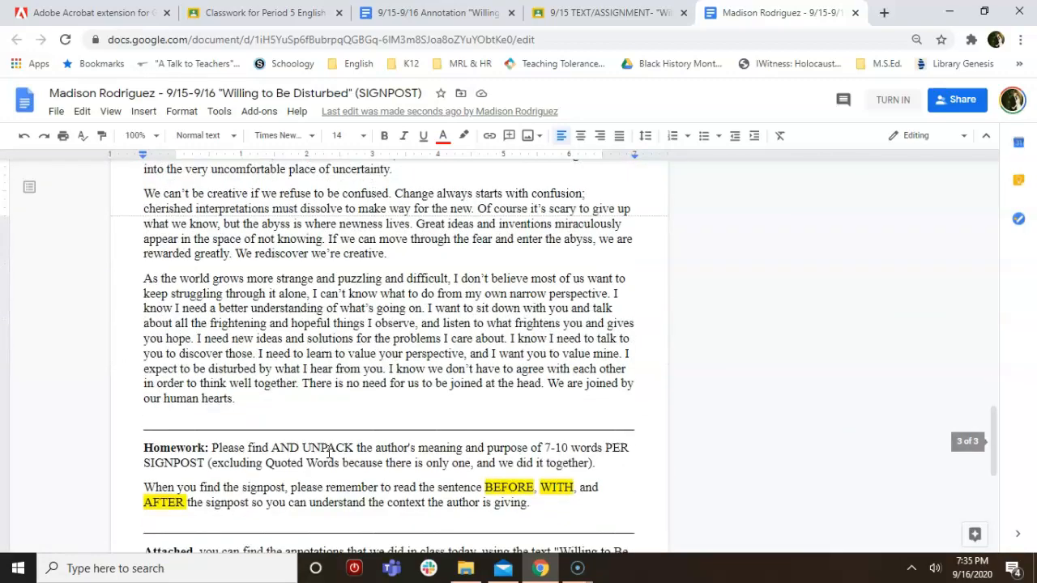
scroll(330, 456, up, 1)
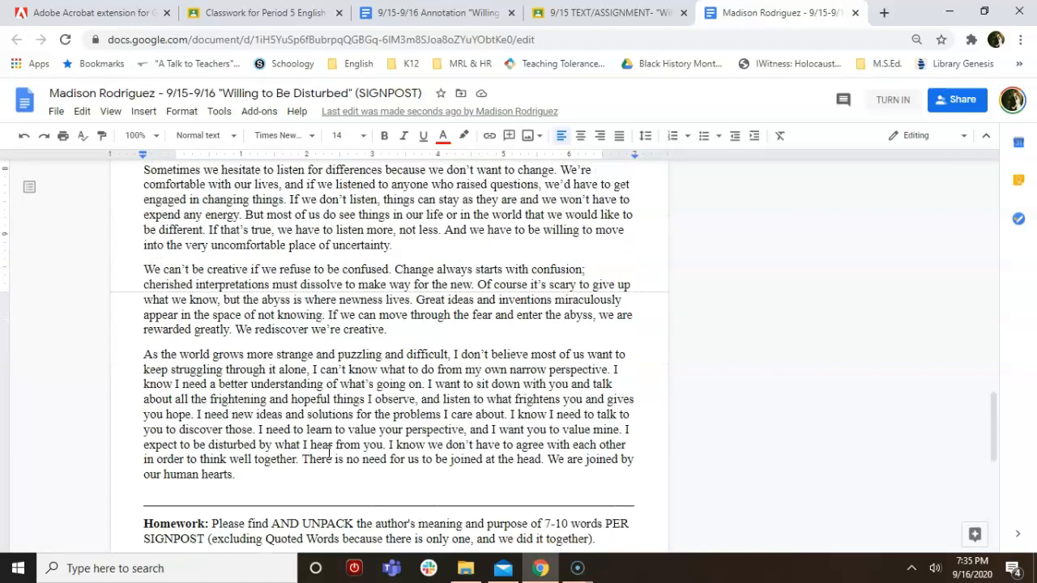
scroll(330, 454, up, 1)
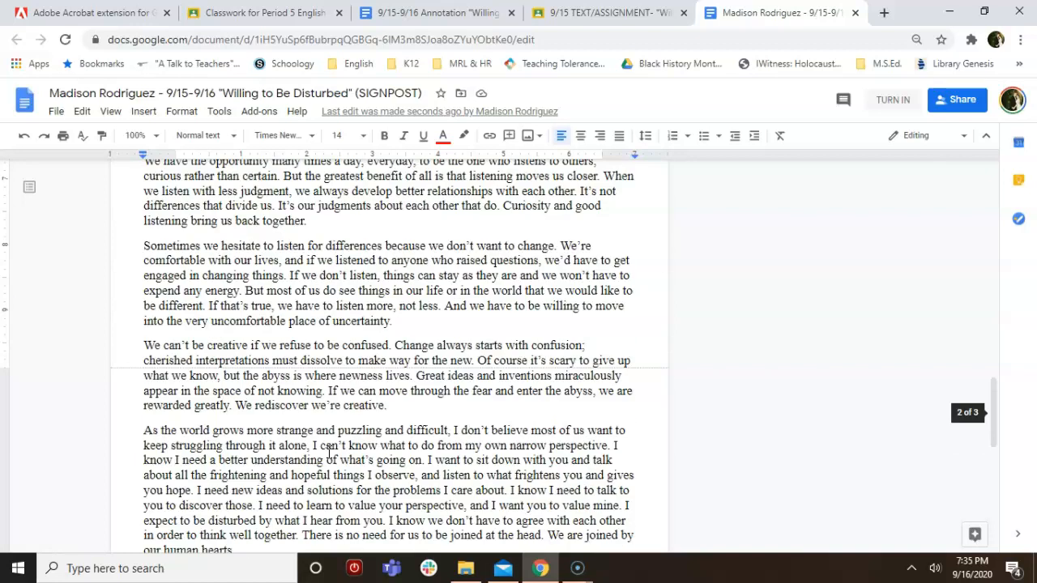
scroll(328, 451, up, 3)
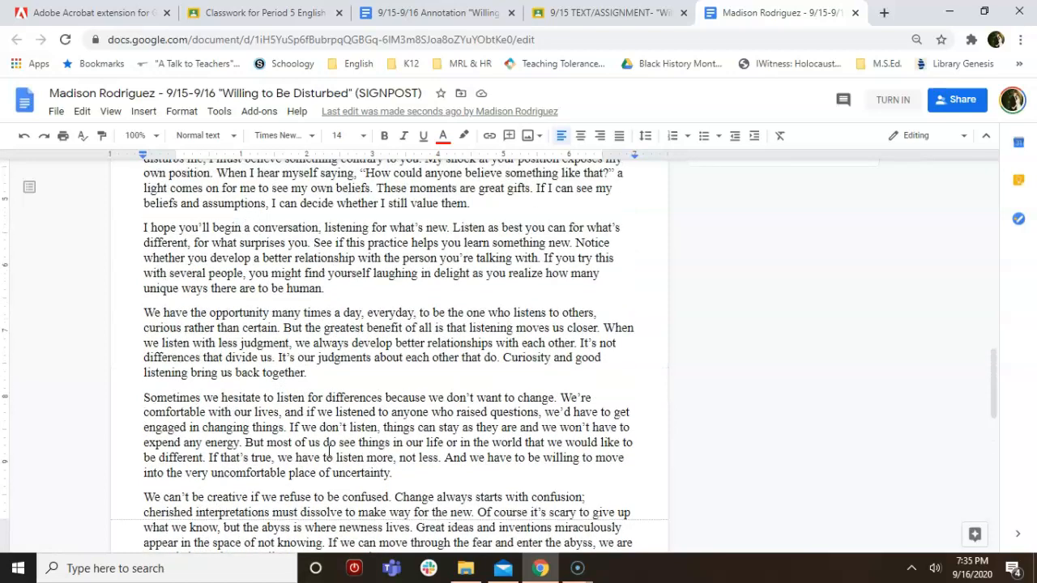
scroll(328, 452, up, 3)
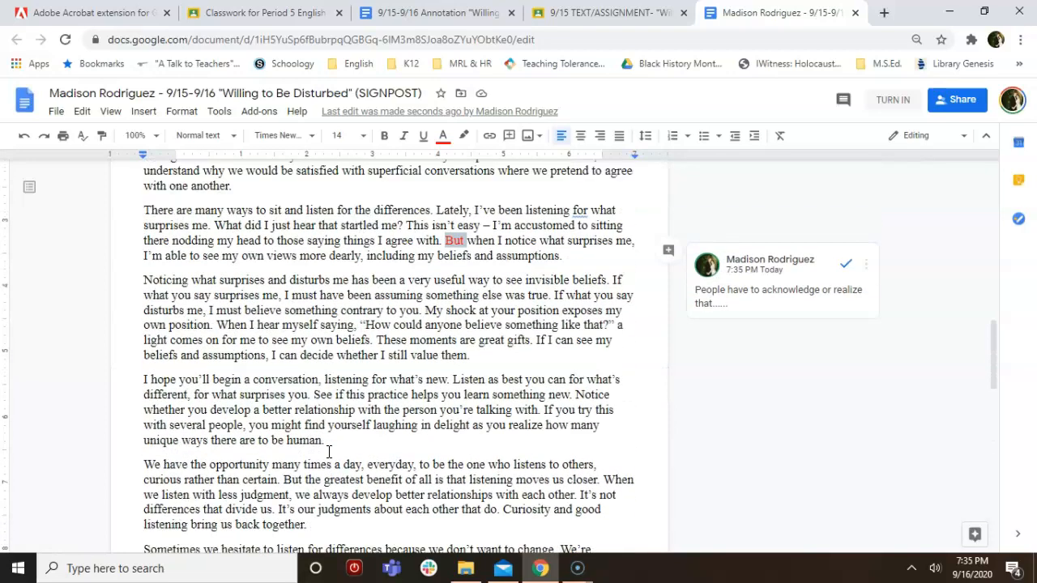
scroll(328, 451, up, 2)
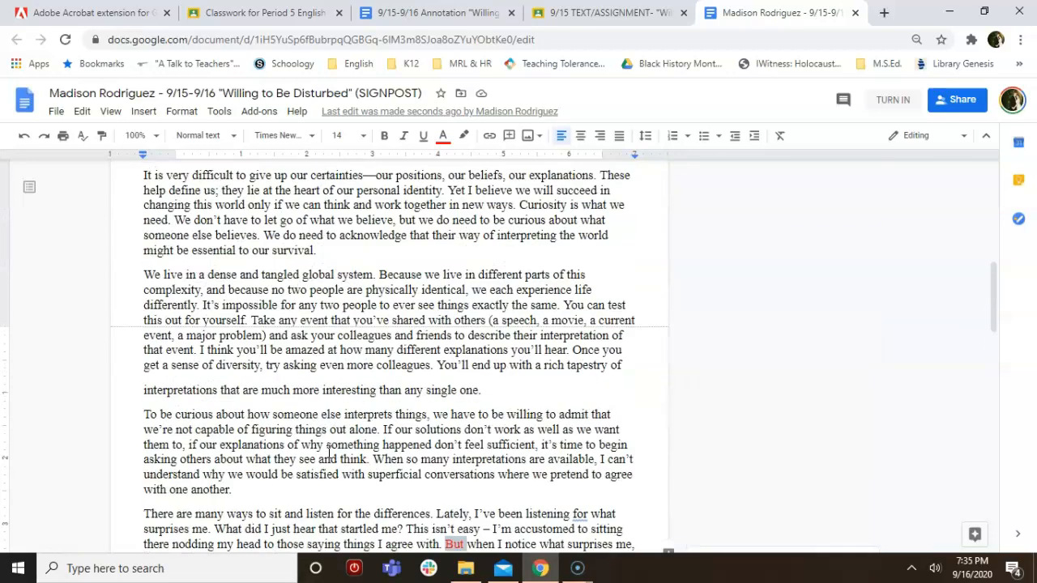
scroll(328, 452, down, 1)
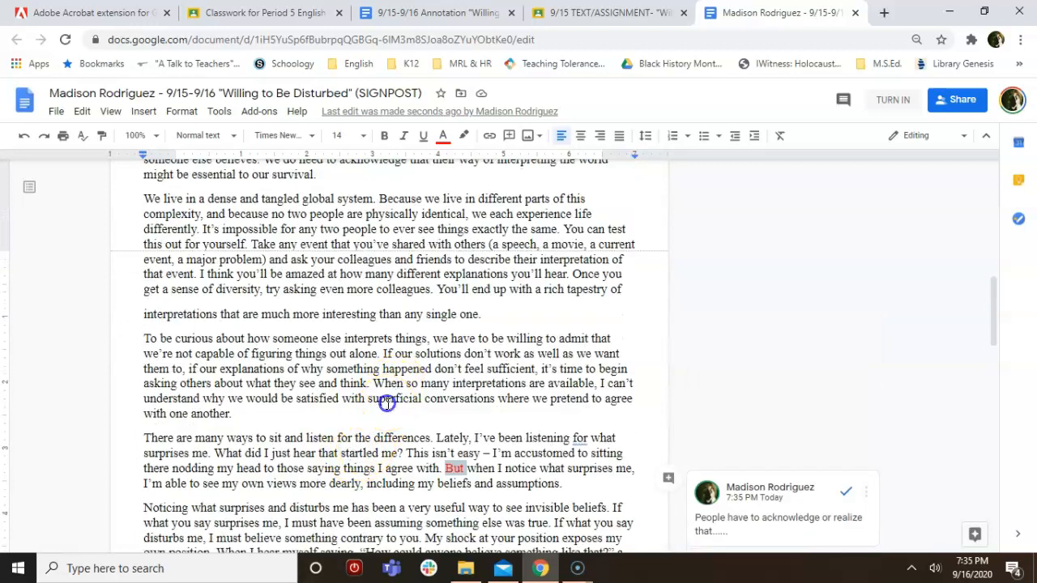
Colour 'superficial' green in the 'To be curious' paragraph and start a comment on it
double_click(387, 401)
click(443, 135)
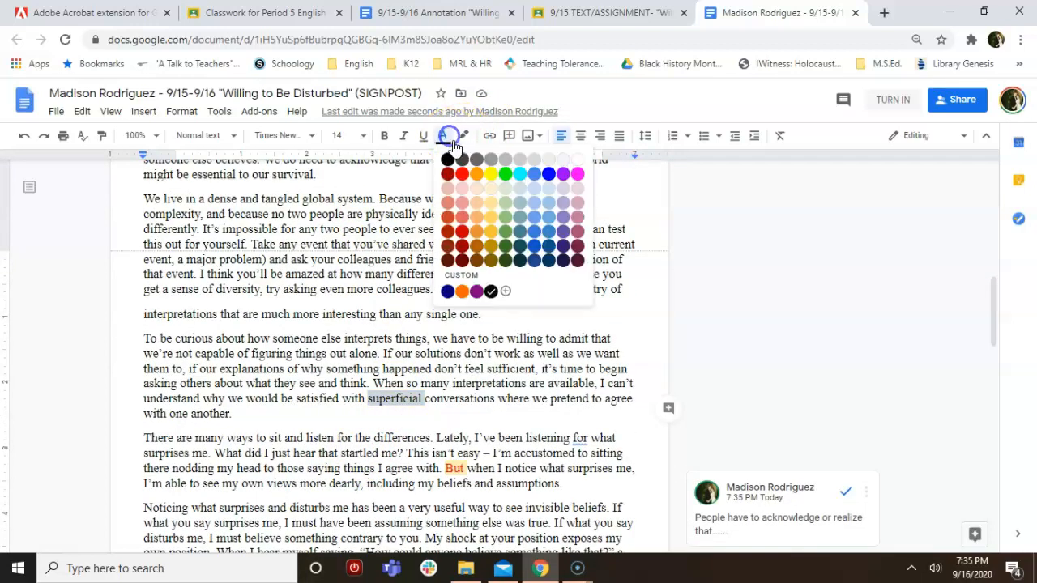
click(504, 173)
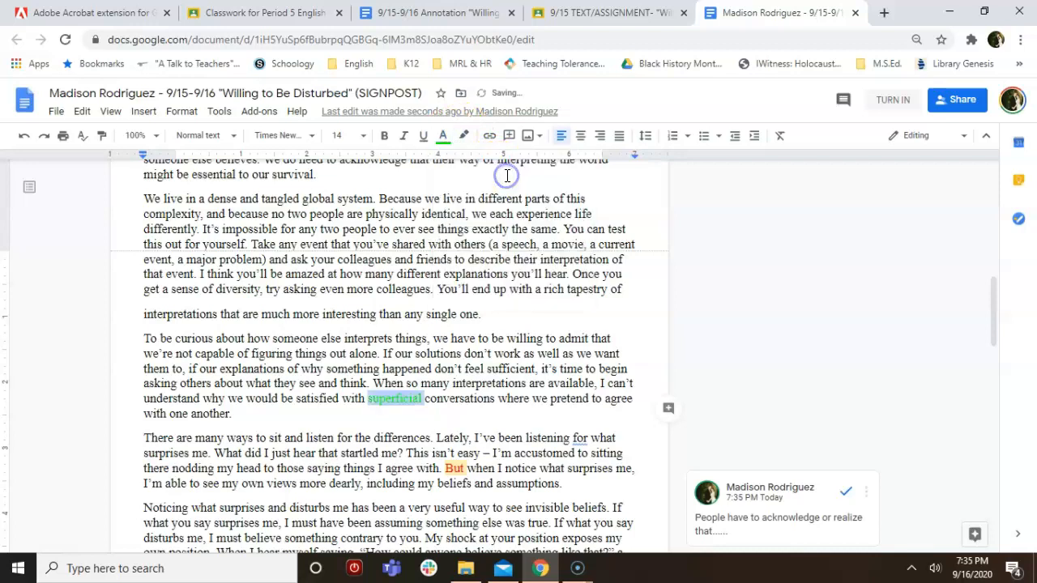
click(670, 412)
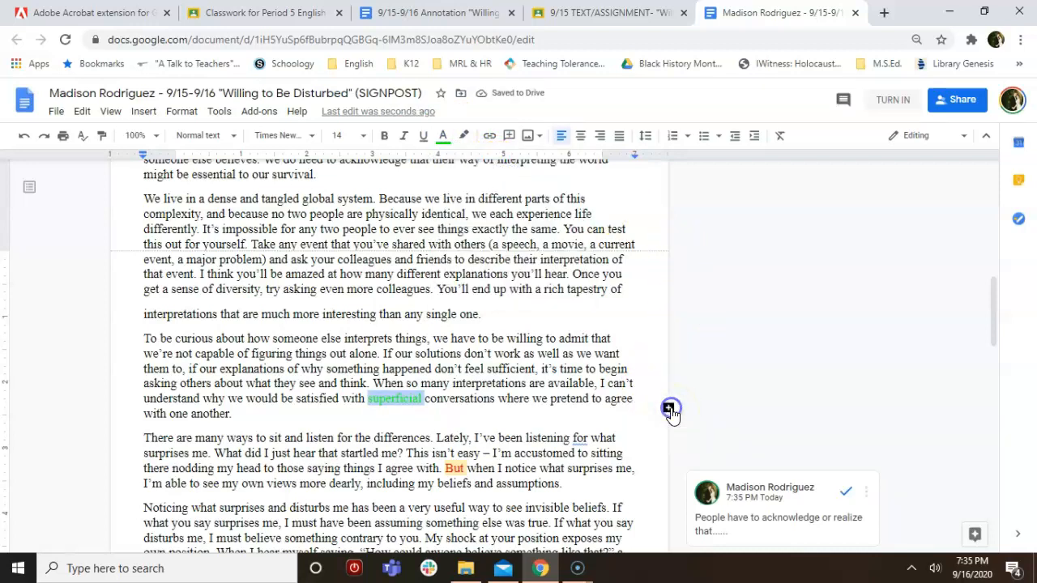
Type 'artificial: man-made, fake' plus a note that meaningless conversations waste time
text(a)
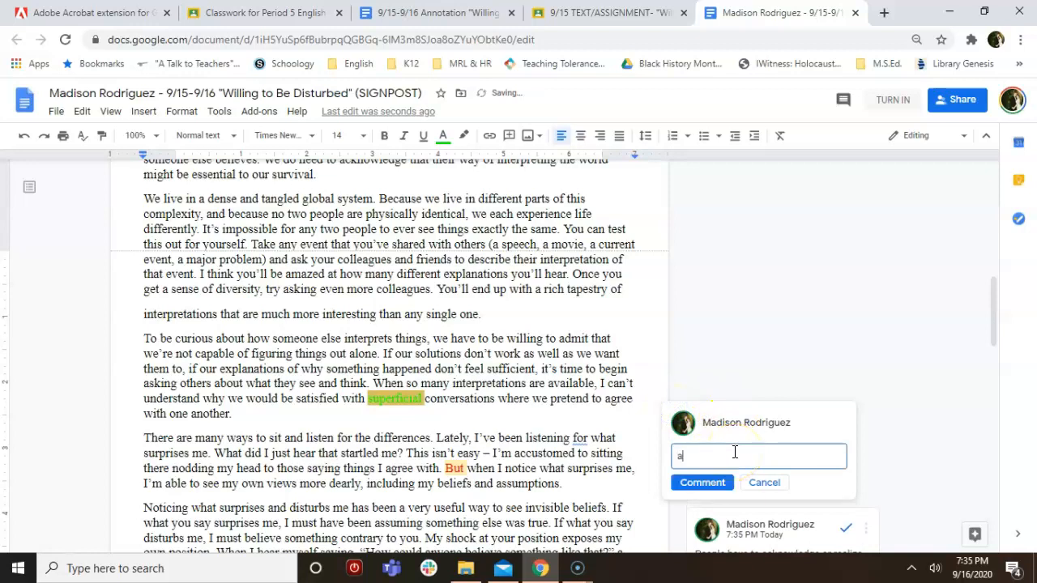
text(rtificial: man-made, fake)
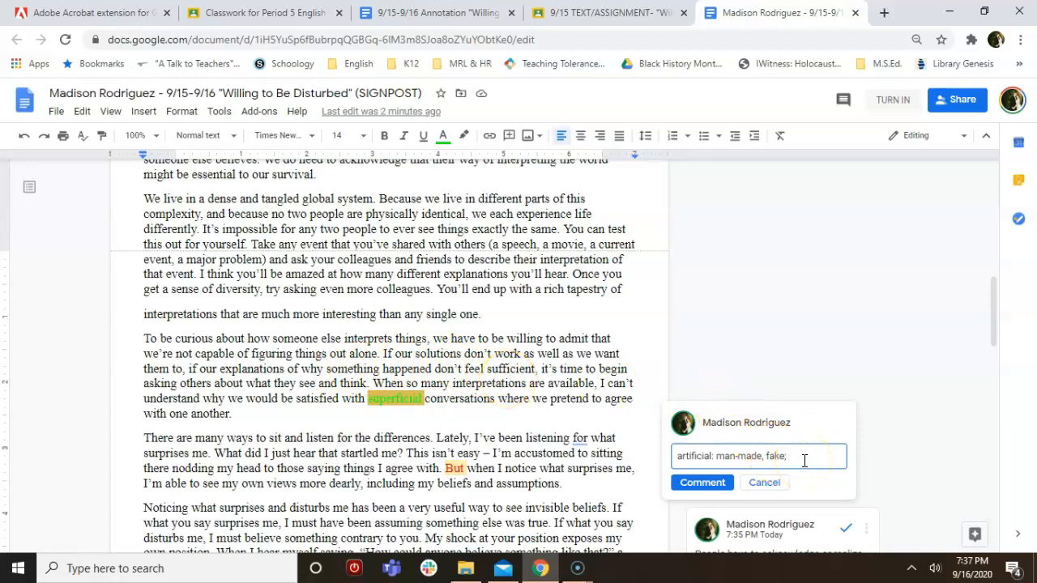
text(we engage in meaningless co)
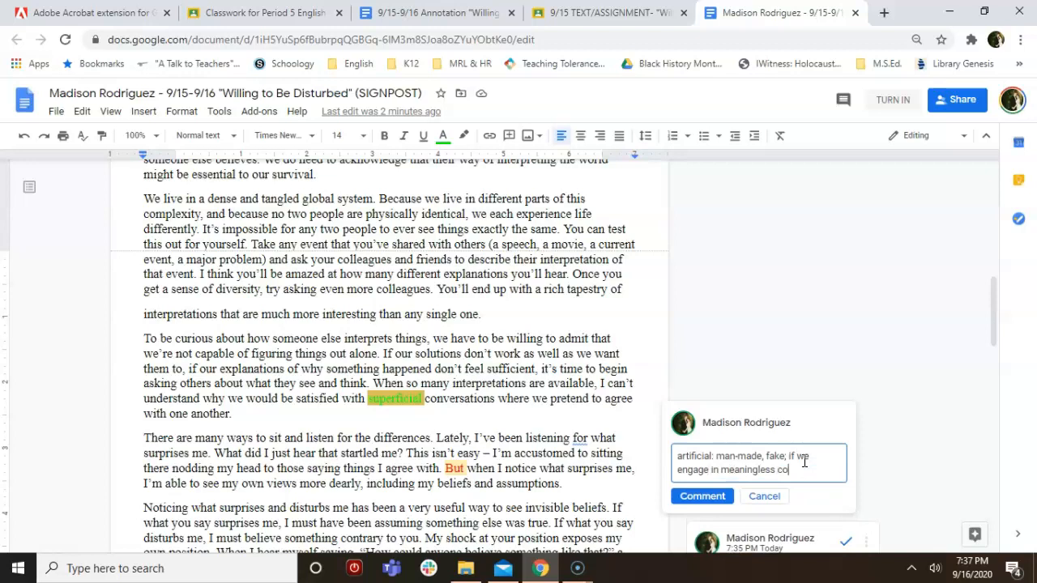
text(nversations with o)
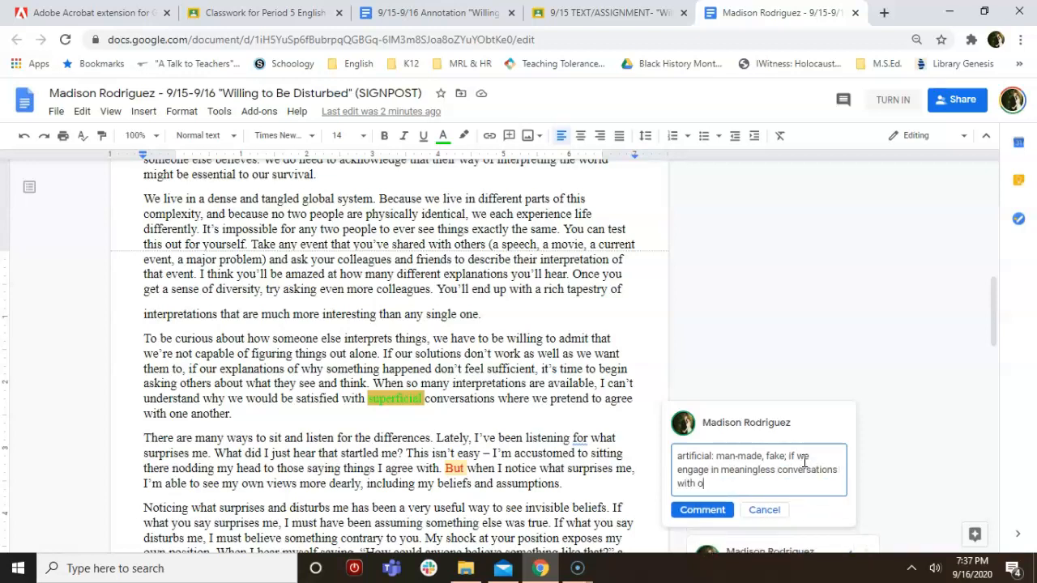
text(ne another, we are wasting time when we could be)
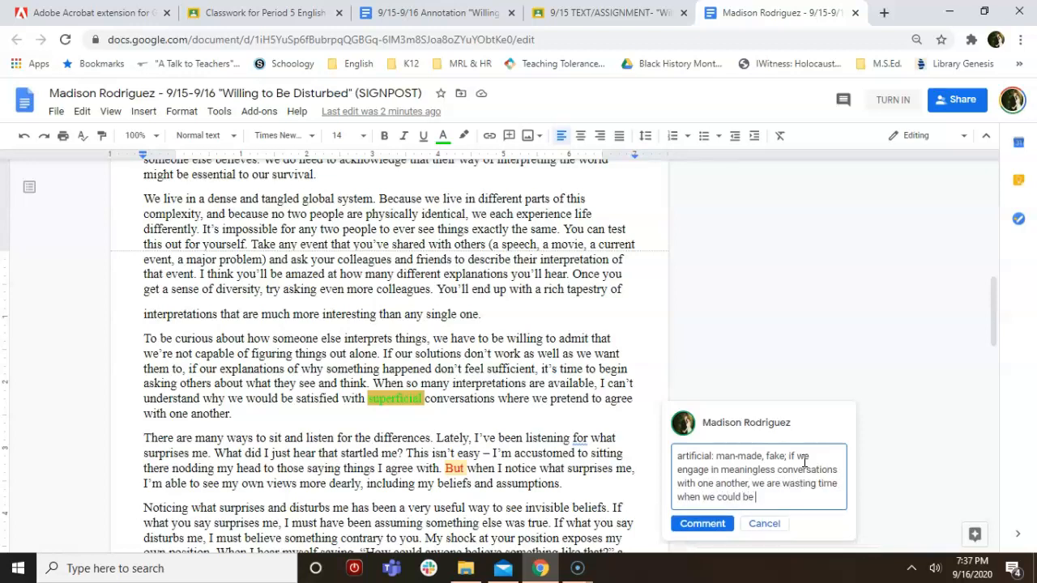
text( working together to find)
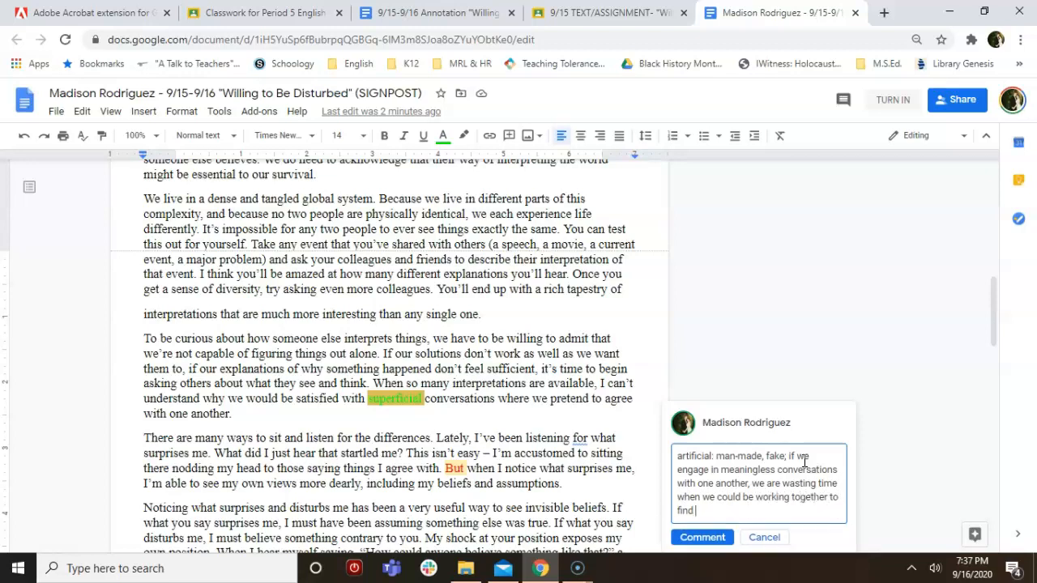
text( solutions.)
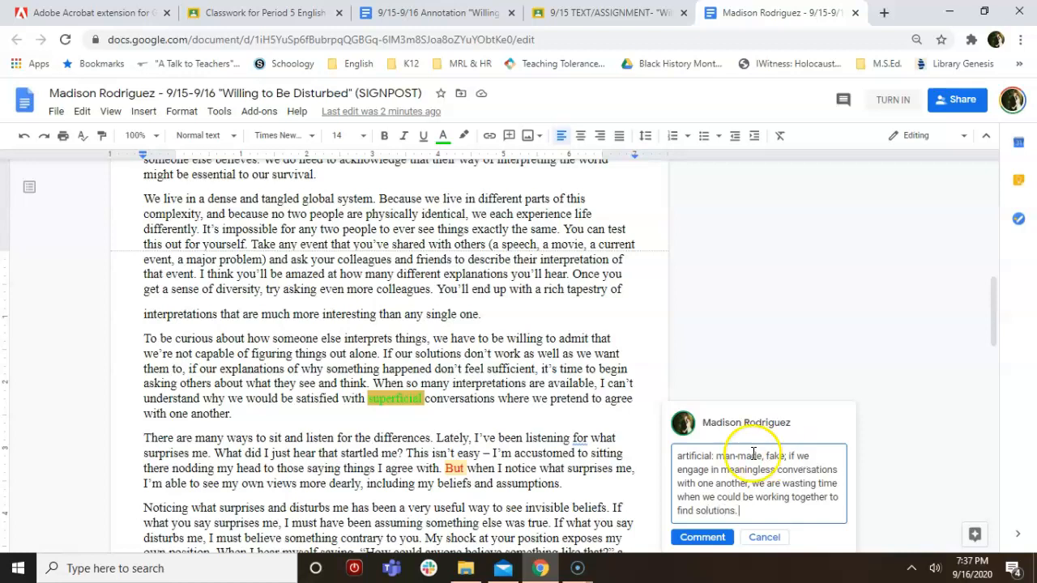
Post the definition comment on 'superficial'
click(702, 537)
scroll(473, 411, up, 15)
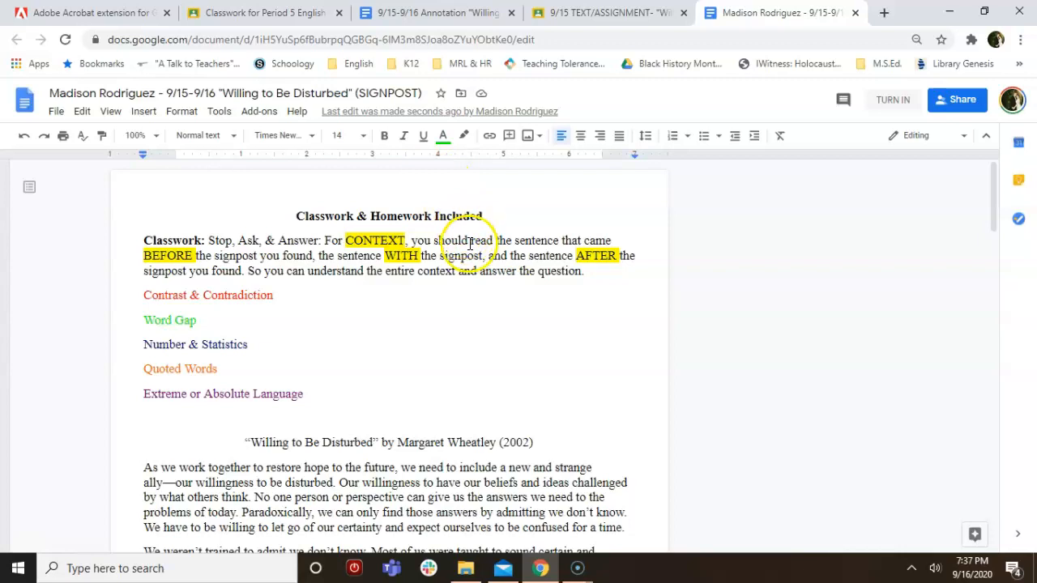
scroll(475, 232, down, 4)
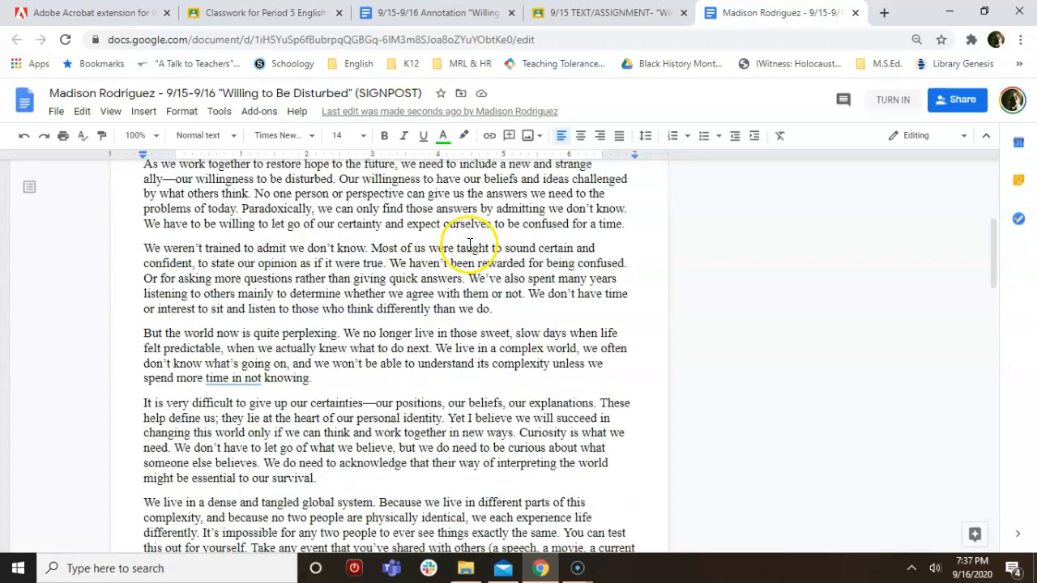
Colour the word 'many' in the second paragraph blue as a number signpost
double_click(385, 249)
double_click(573, 279)
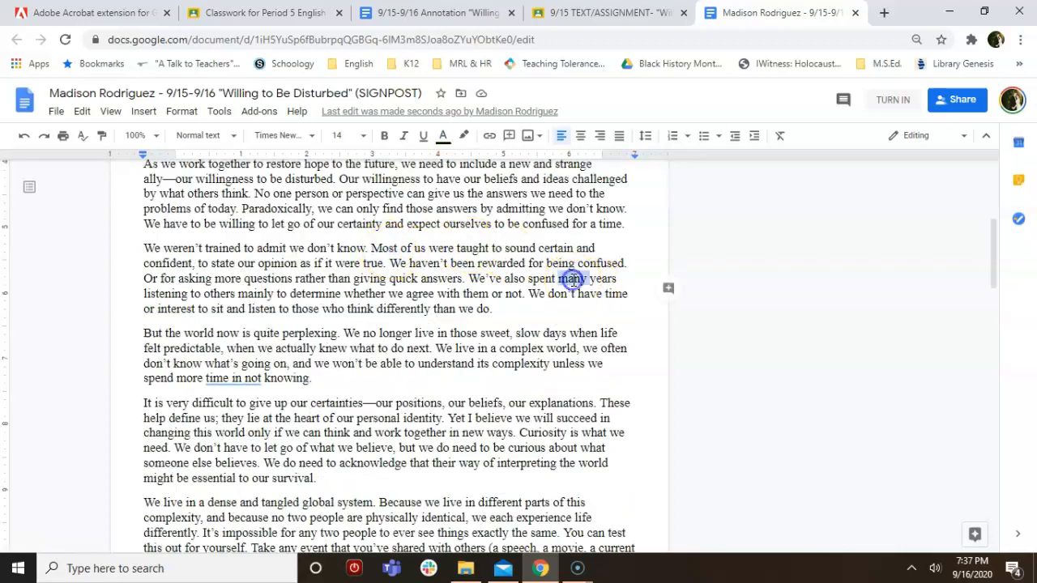
click(445, 138)
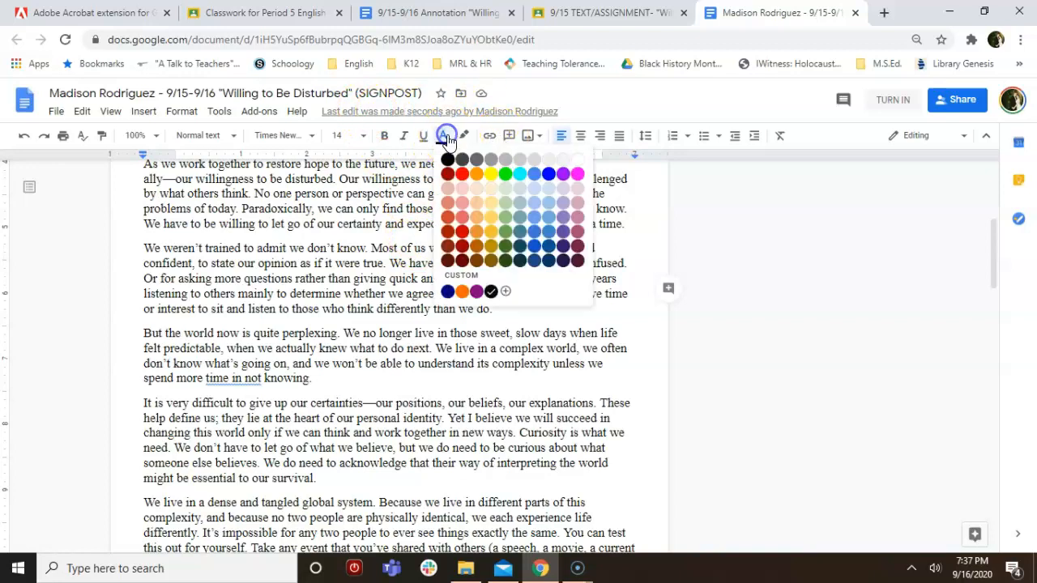
click(550, 175)
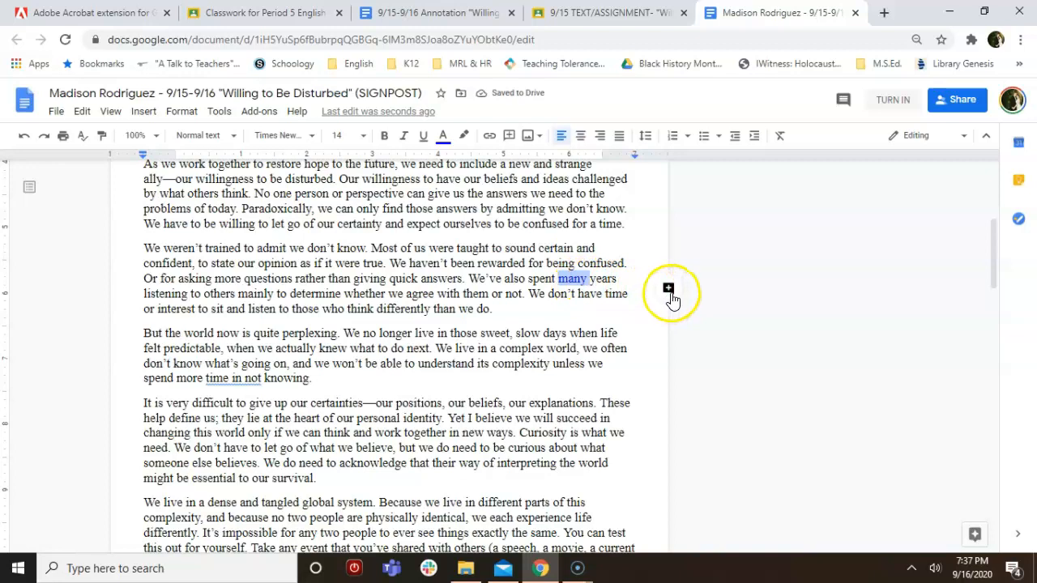
Comment on 'many': 'We have wasted our time NOT listening to each other…', ending with 'challenged'
click(669, 289)
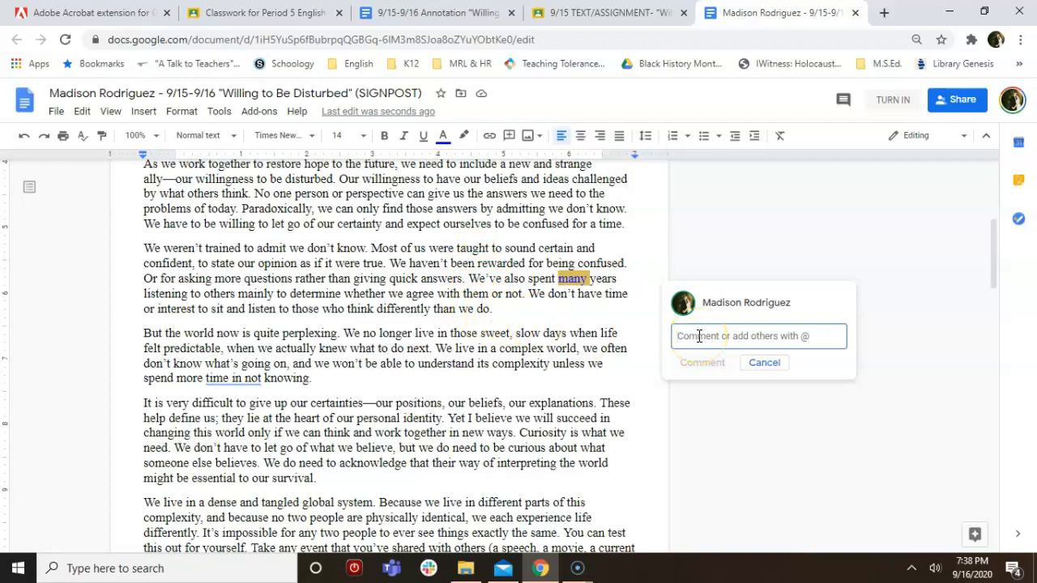
text(We have w)
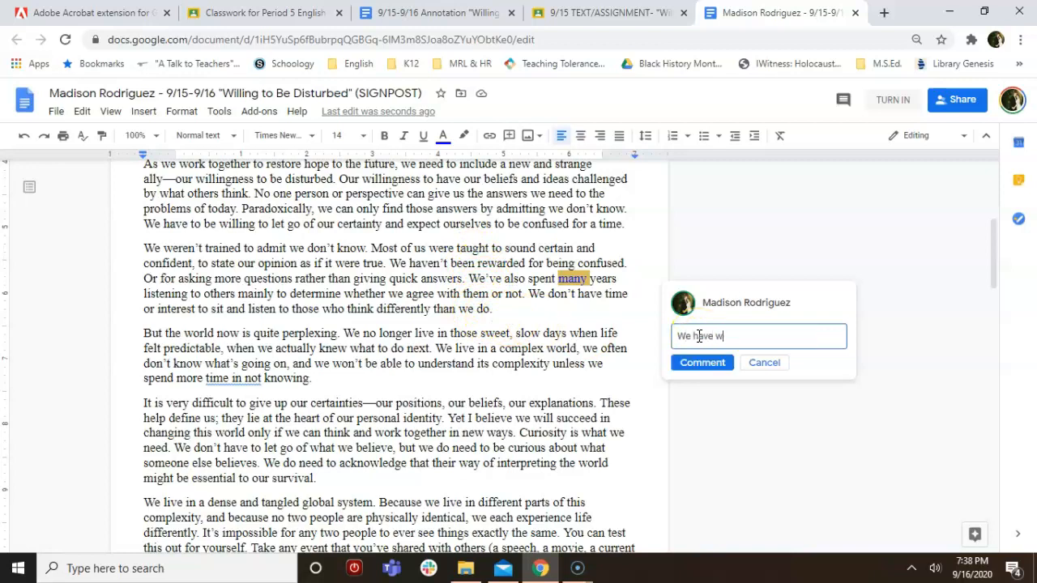
text(asted our time NOT listening to)
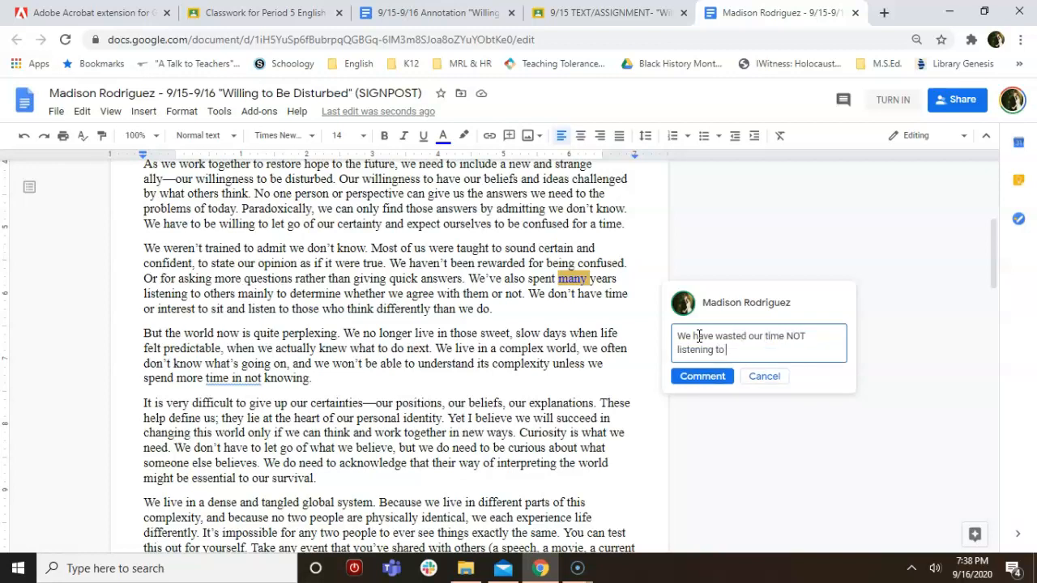
text( each other and learning from one another)
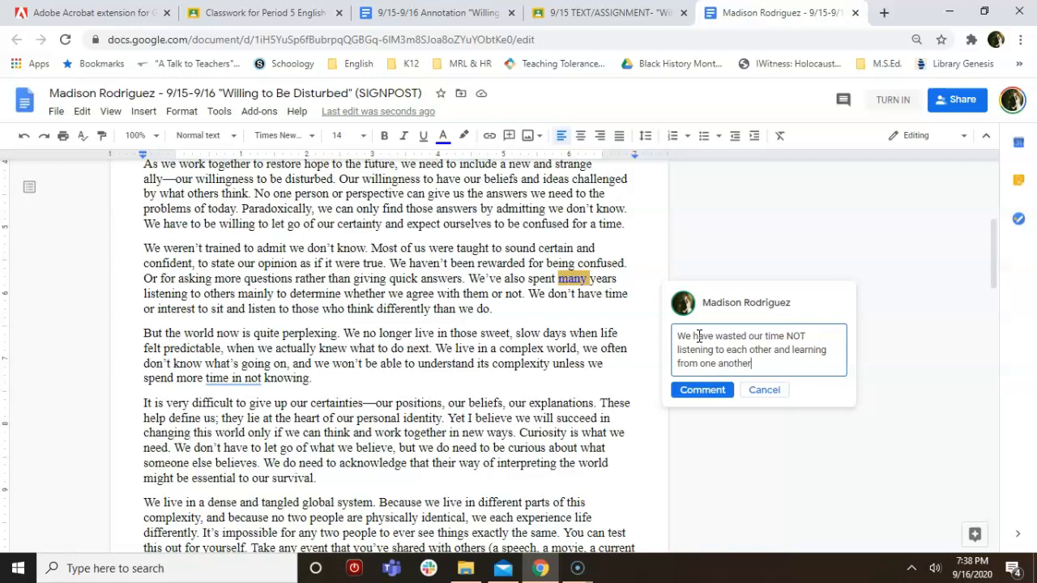
text( unless we already agree with them; we not )
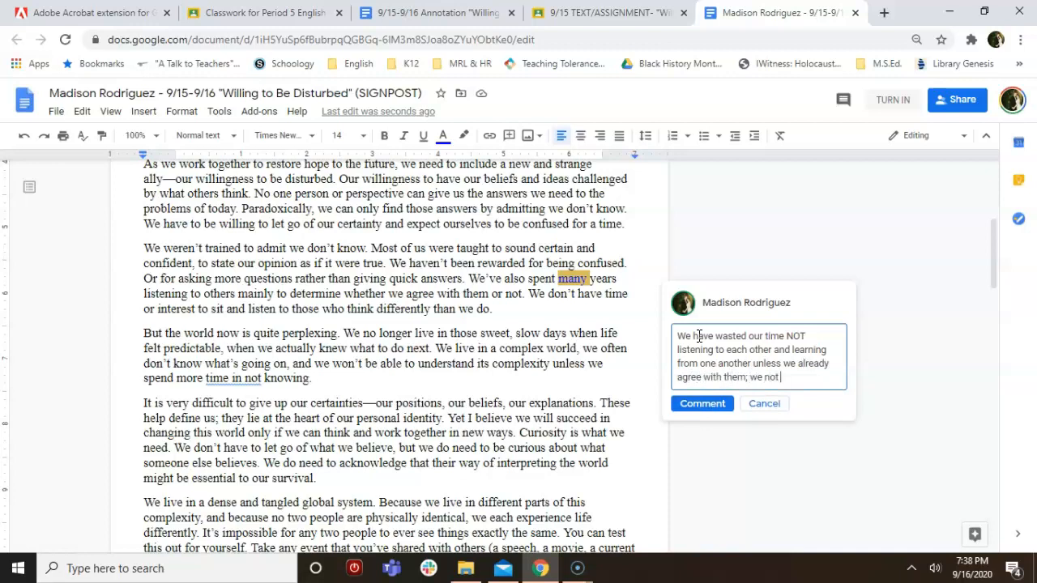
text(growing because we h)
text(rne')
key(BackSpace)
key(BackSpace)
text(en't be challenged.)
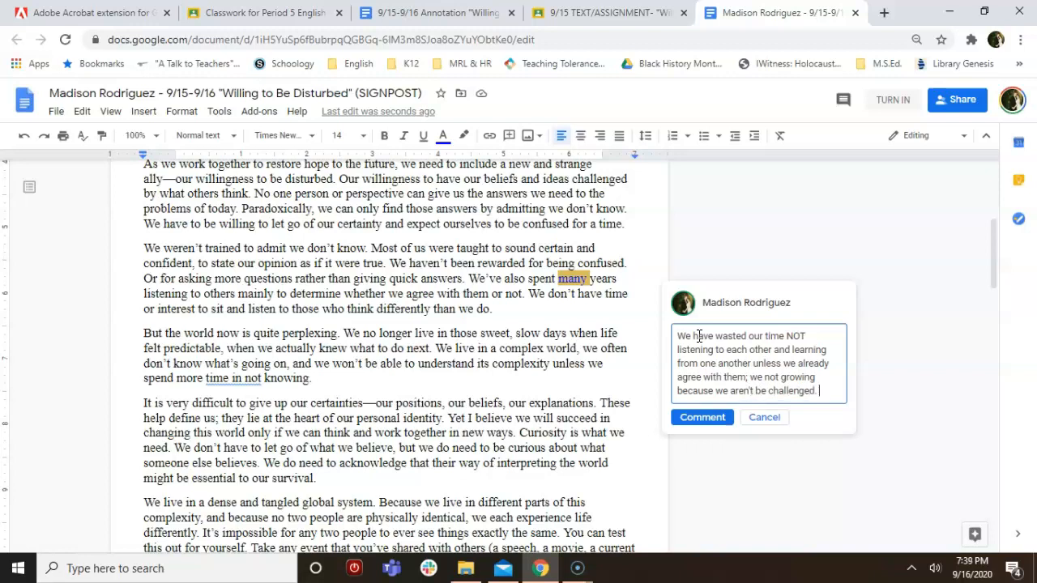
click(689, 419)
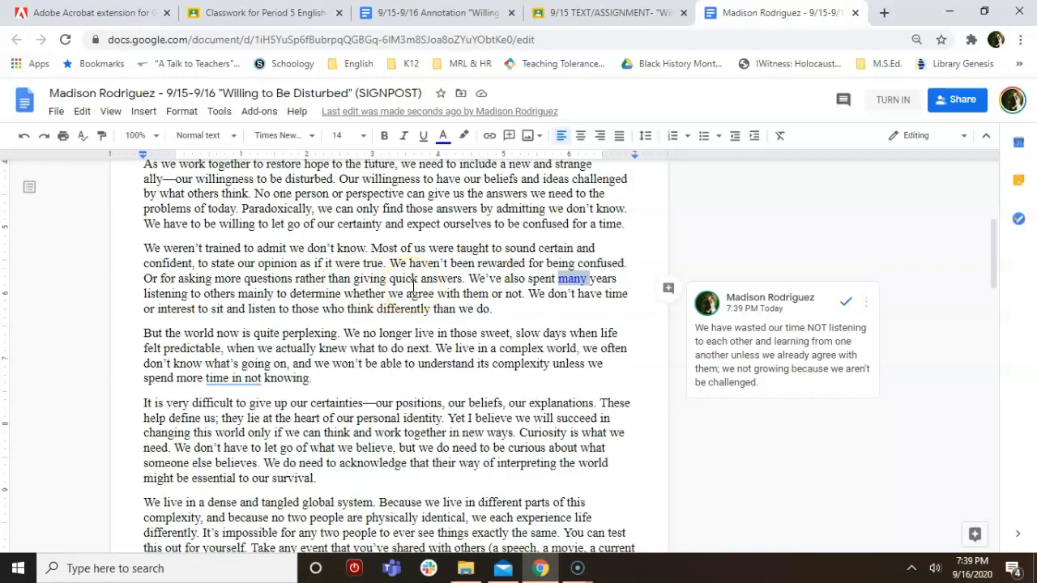
scroll(413, 285, up, 5)
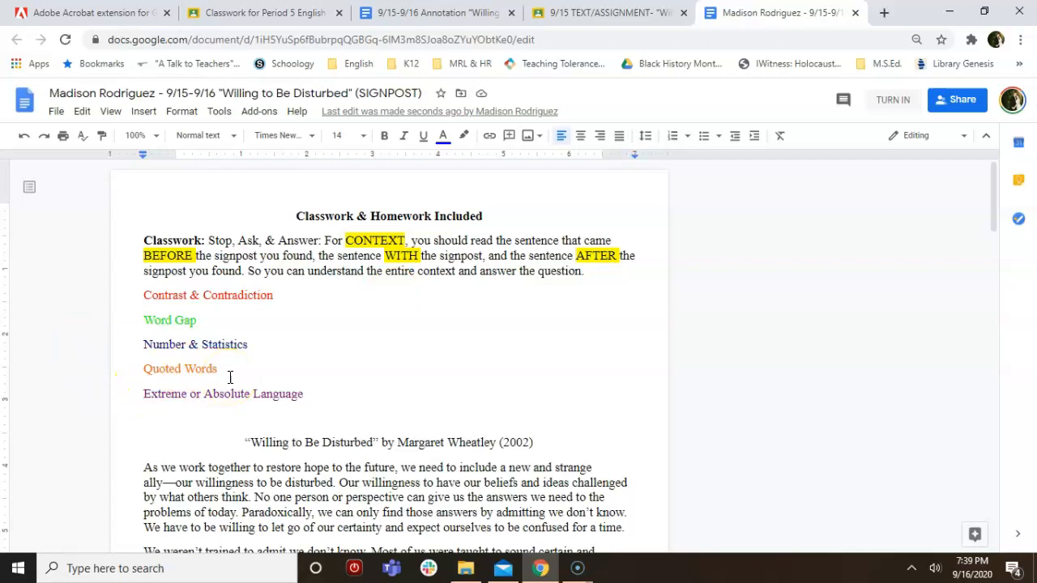
scroll(230, 377, down, 1)
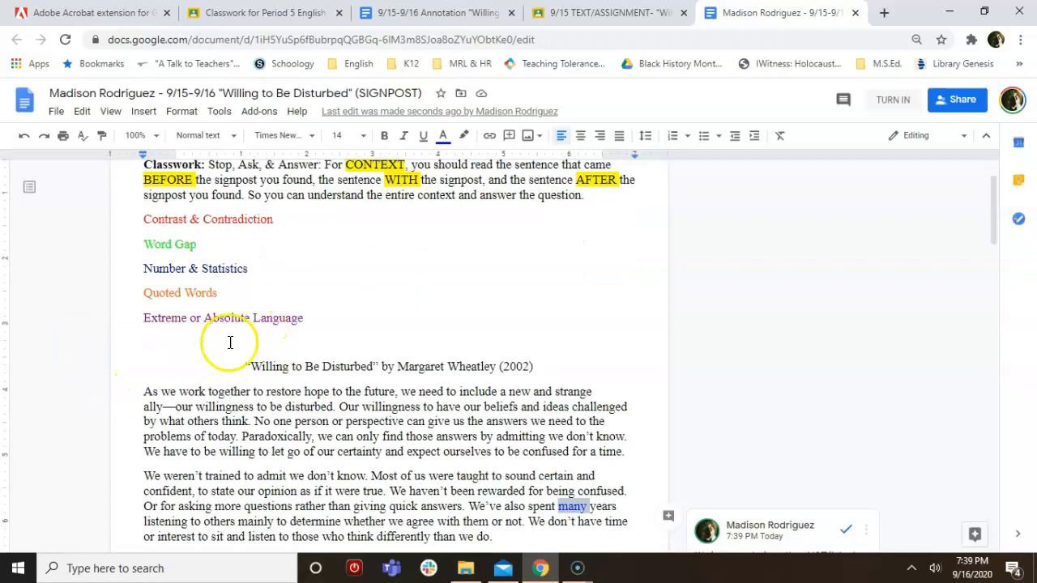
Rejoin the stray line starting 'interpretations that are much more' to its paragraph
scroll(230, 343, down, 5)
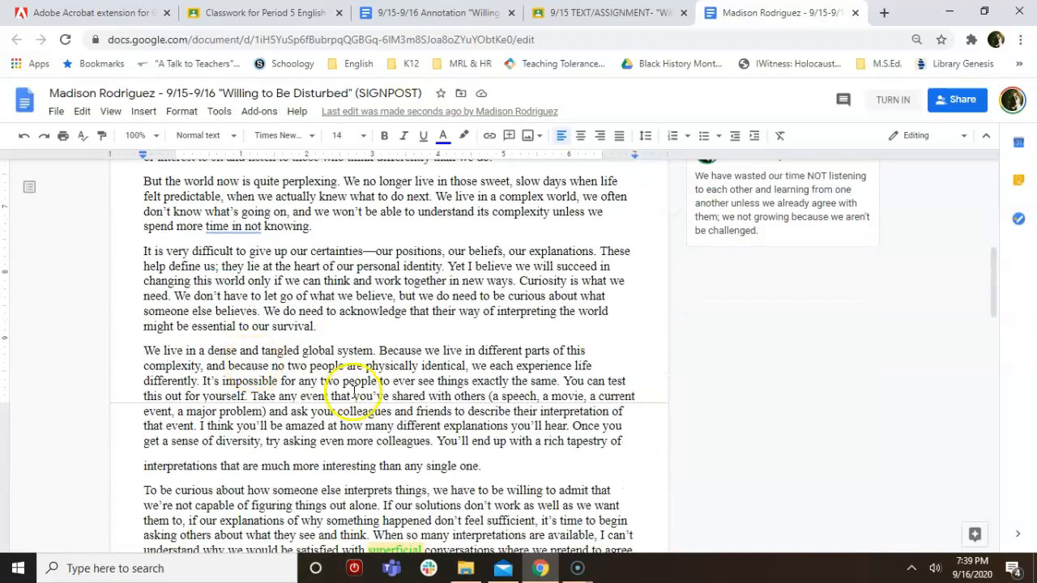
click(135, 468)
key(BackSpace)
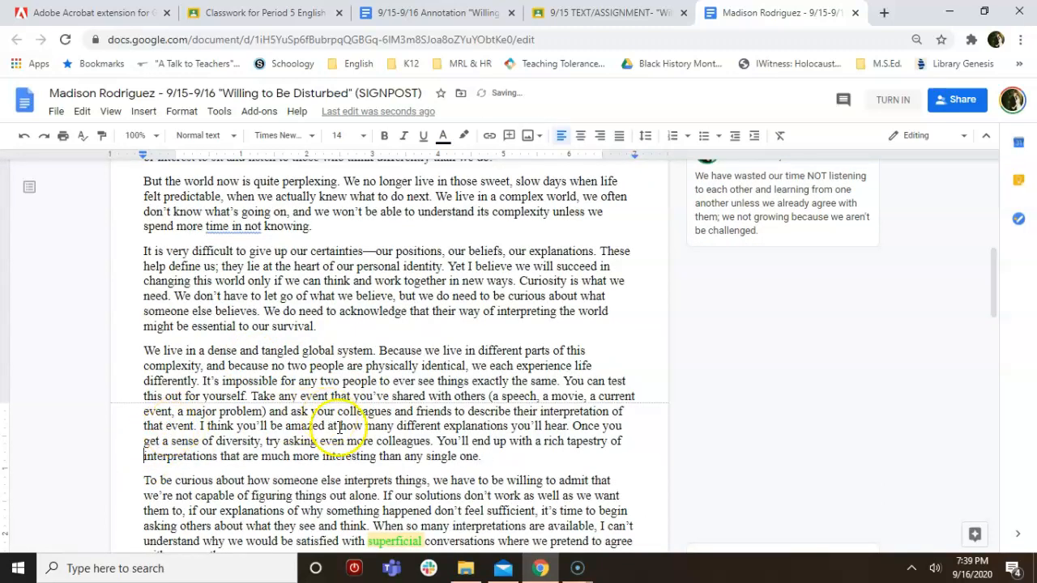
Colour 'exactly' custom purple as absolute language in the 'dense and tangled' paragraph
scroll(405, 445, down, 3)
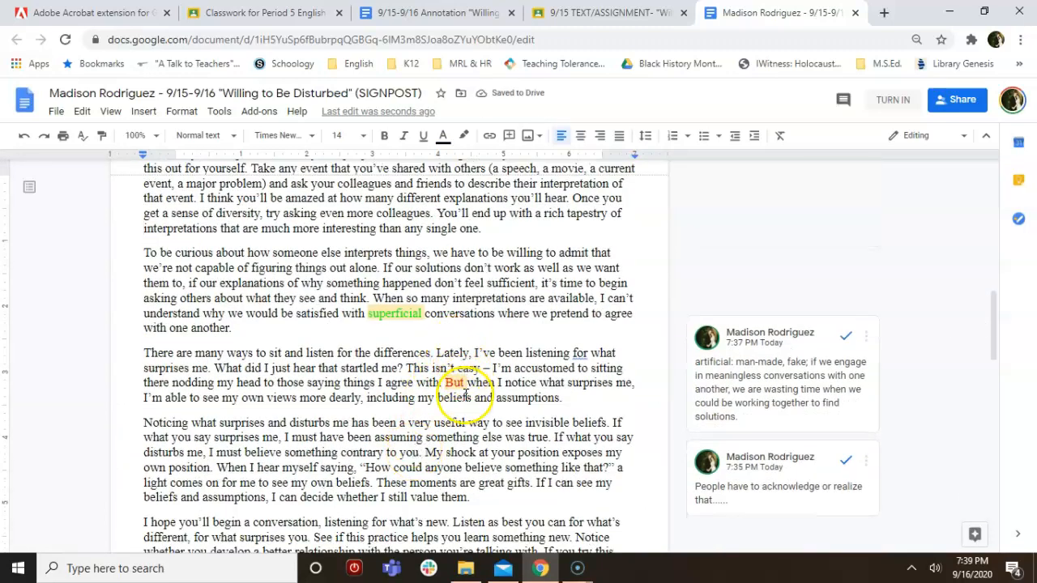
scroll(425, 322, up, 4)
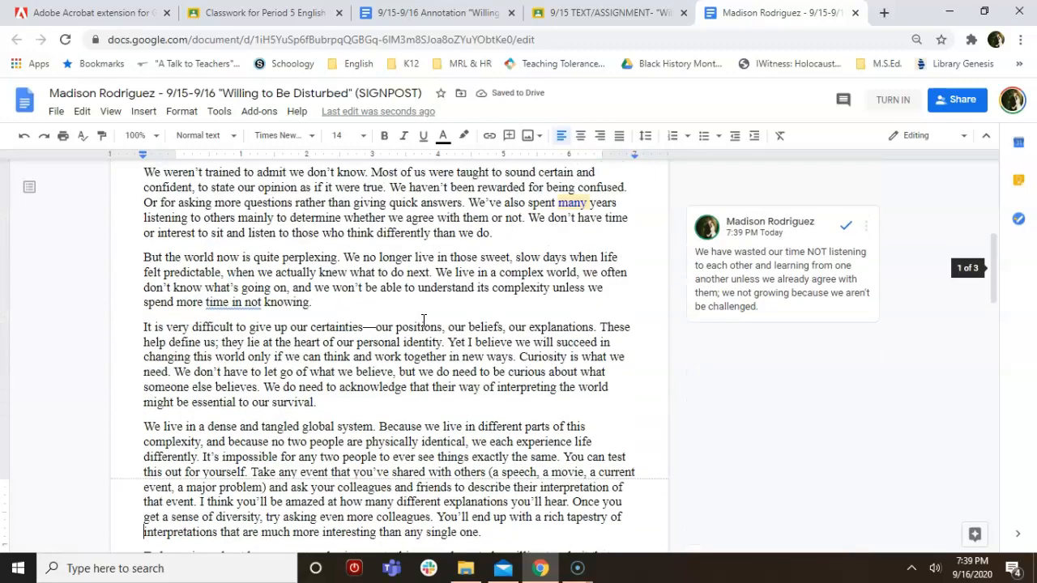
scroll(423, 320, up, 3)
scroll(423, 321, down, 2)
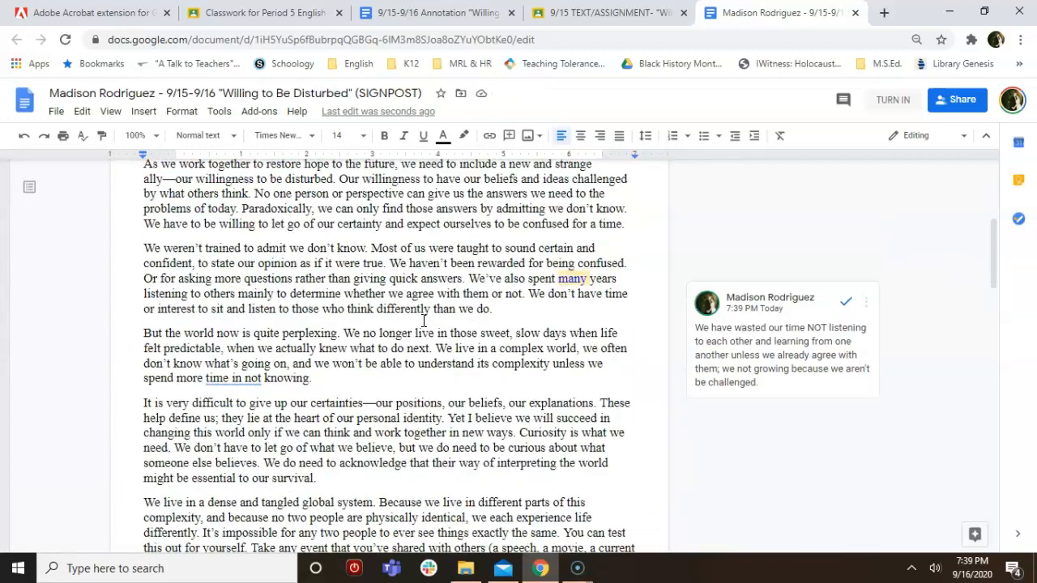
scroll(423, 320, down, 2)
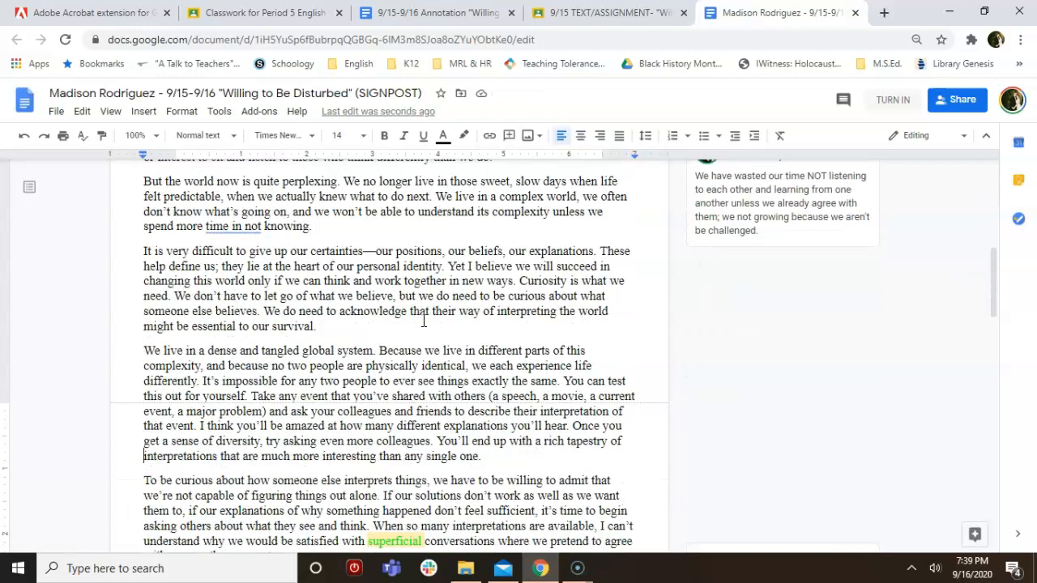
double_click(489, 381)
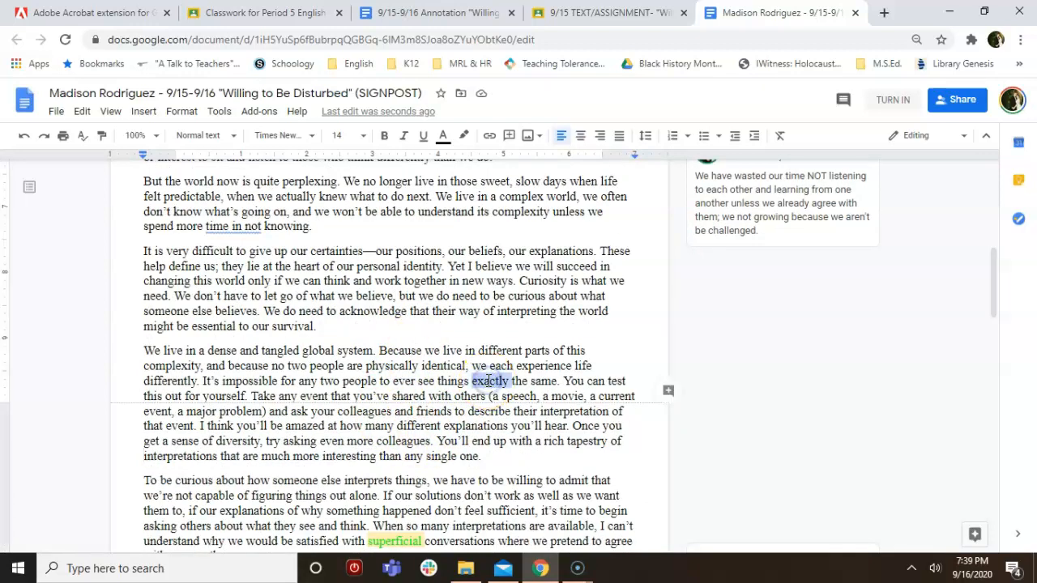
click(443, 135)
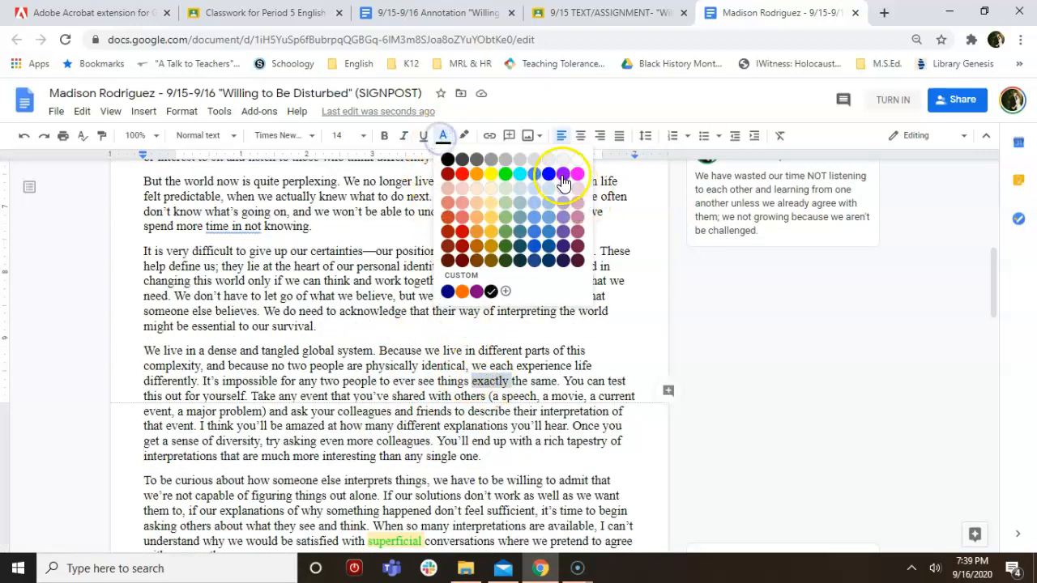
click(476, 291)
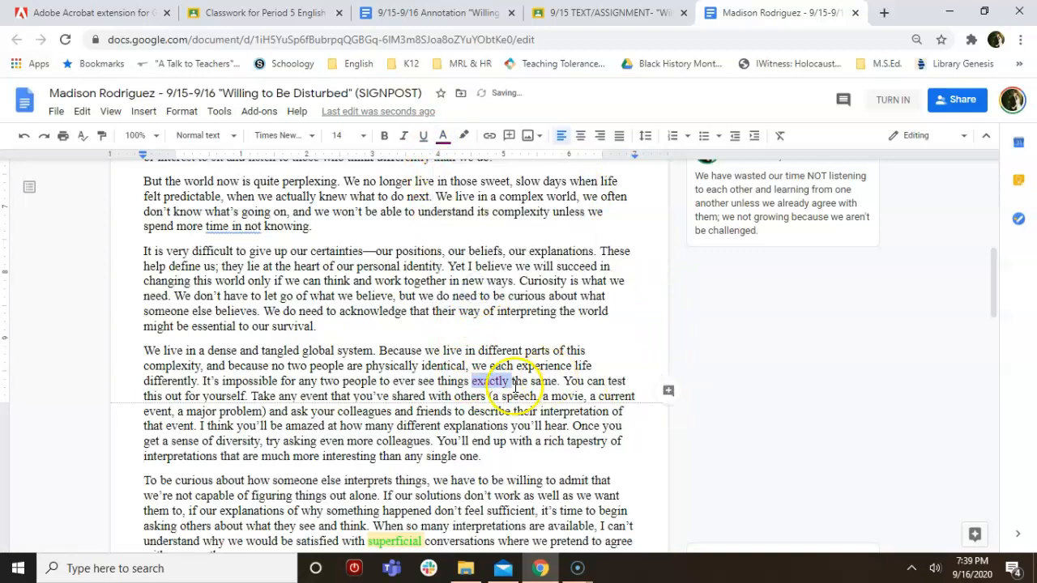
Open a new margin comment on the highlighted word 'exactly' from its context menu
right_click(484, 379)
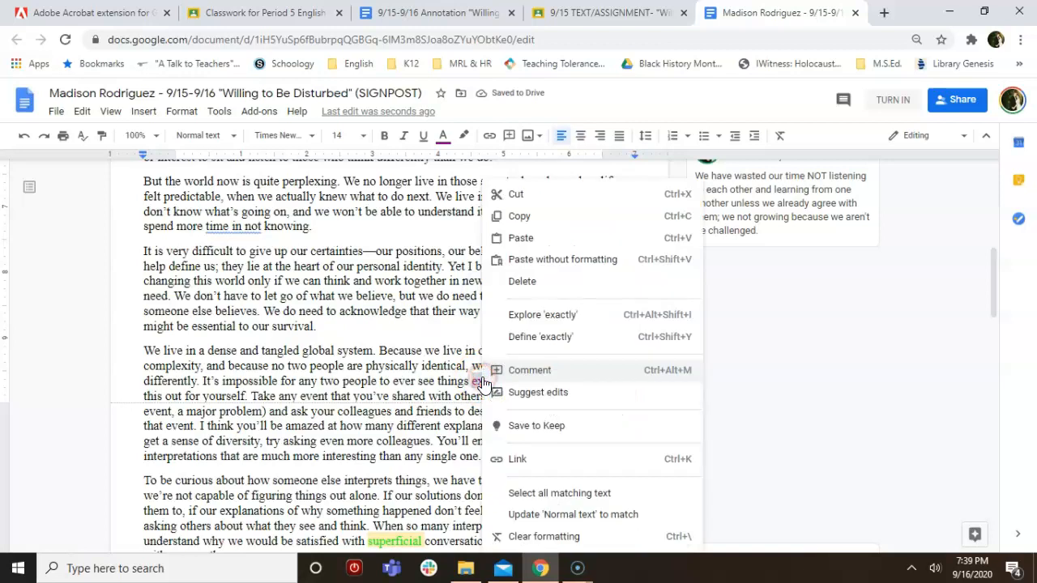
click(531, 371)
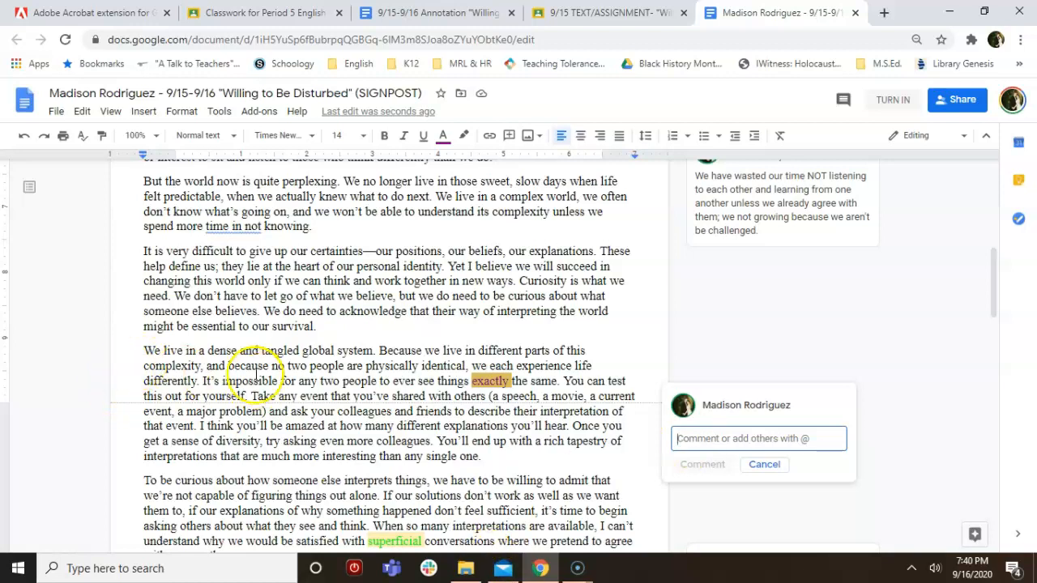
Post a comment on 'exactly': different lived experiences and identities mean people approach problems differently
text(Be)
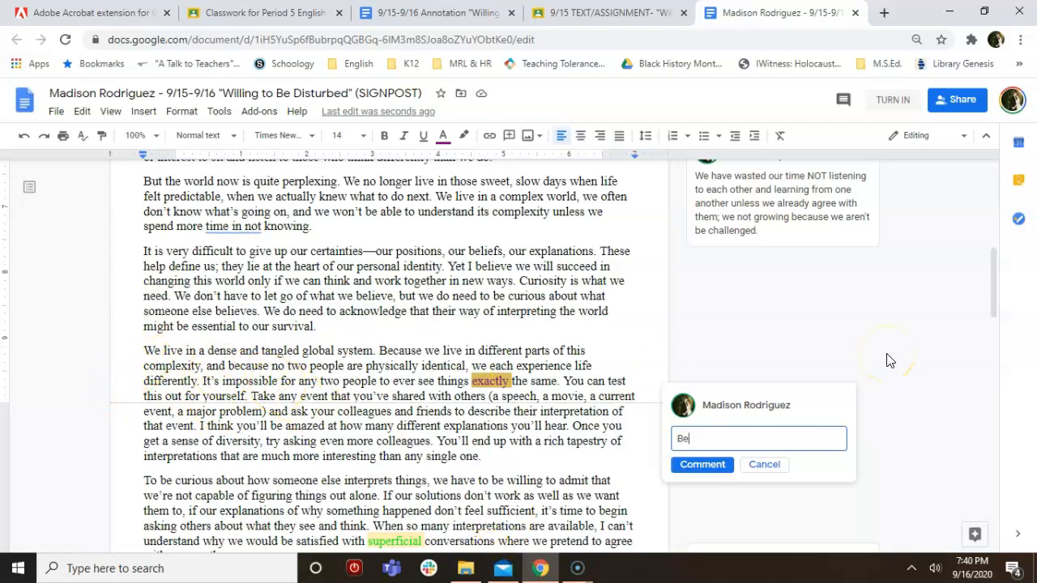
text(cause of the different lived experie)
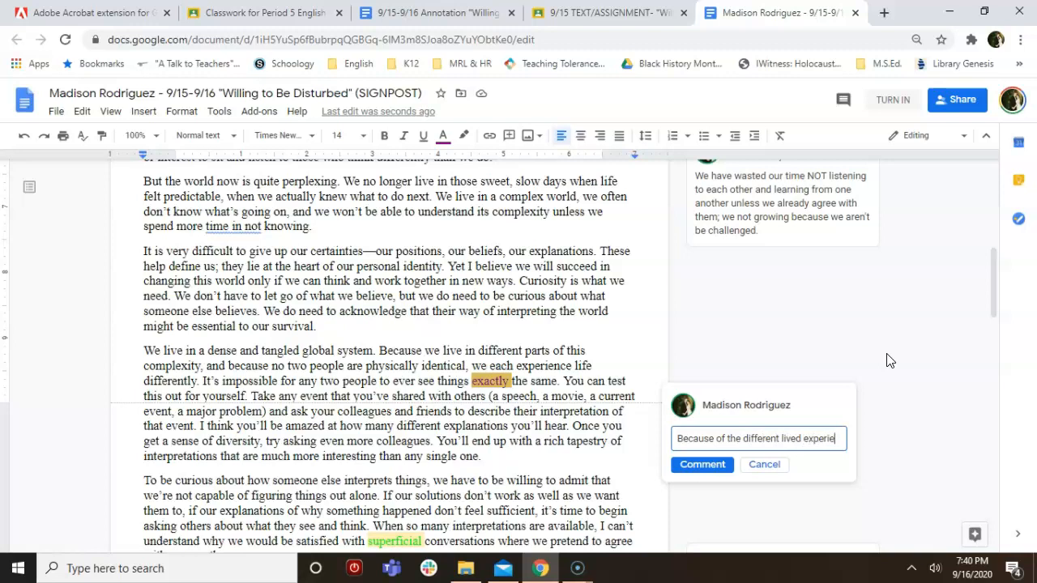
text(nces and variety of iden)
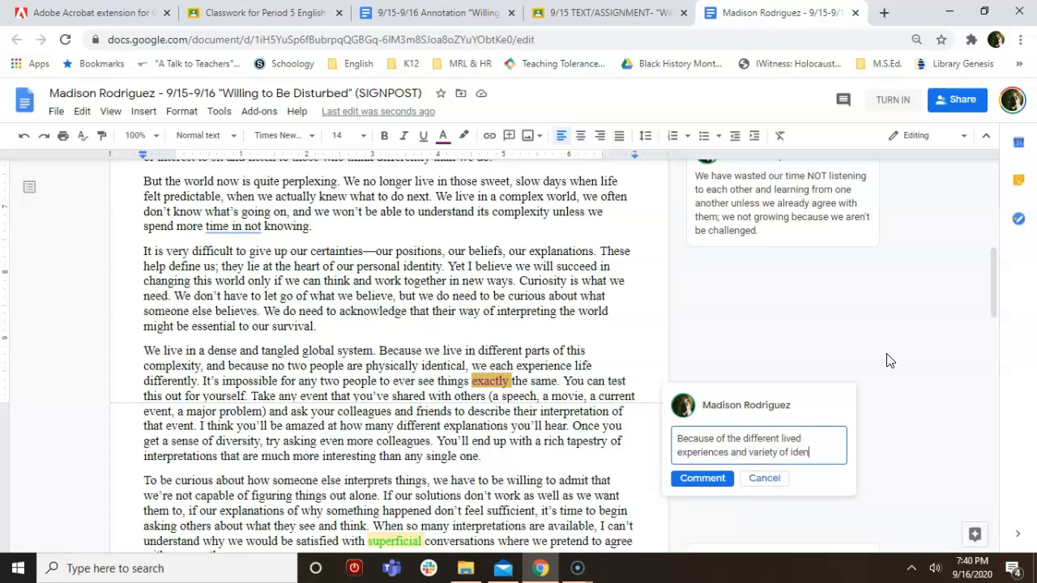
text(tities that people h)
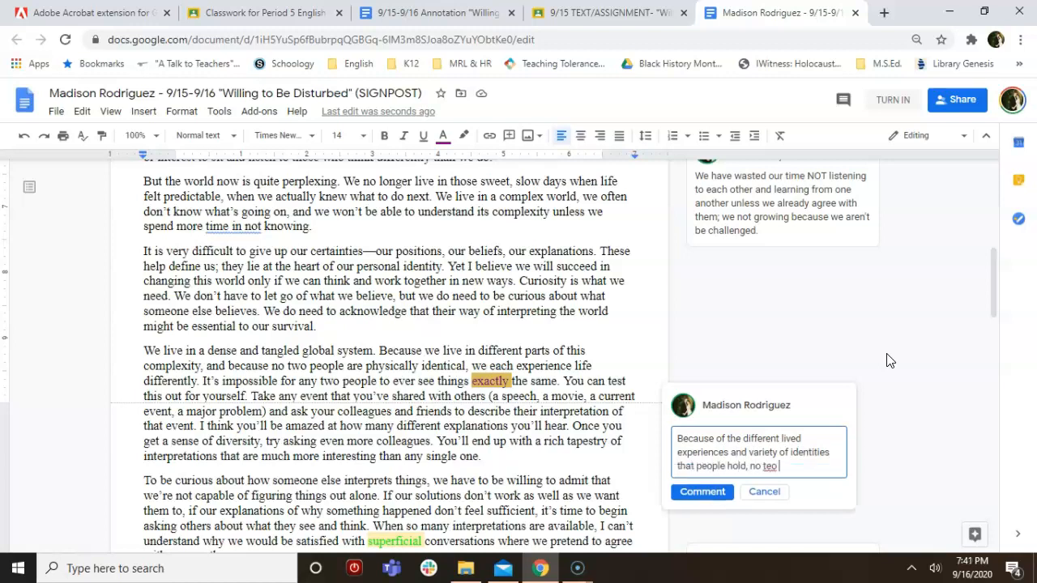
text(old, no two people can approach the same problem)
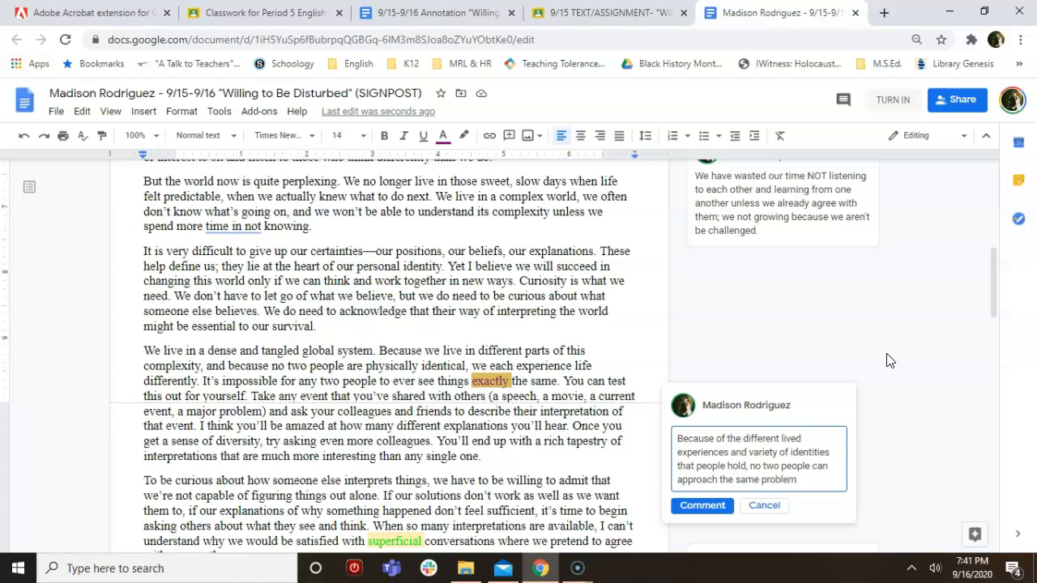
text( in the same way.)
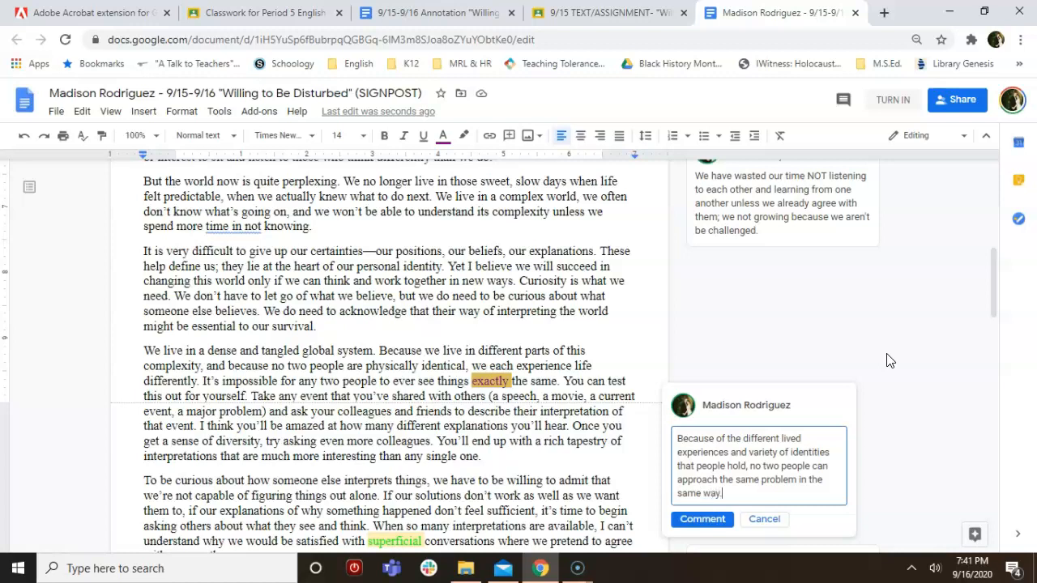
text( We all have different backgrounds and ideas and should u)
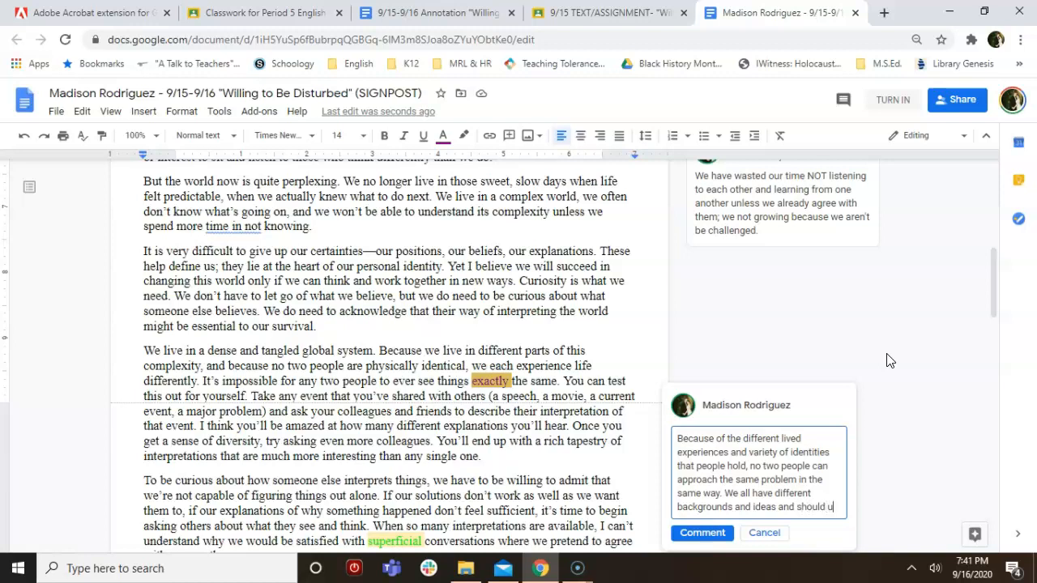
text(se that)
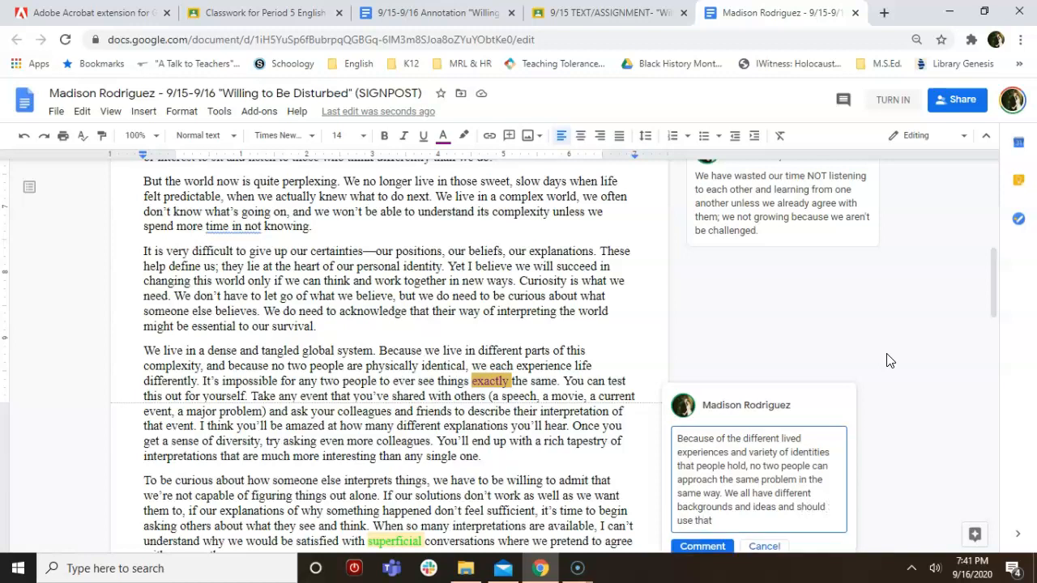
text( to our advantage)
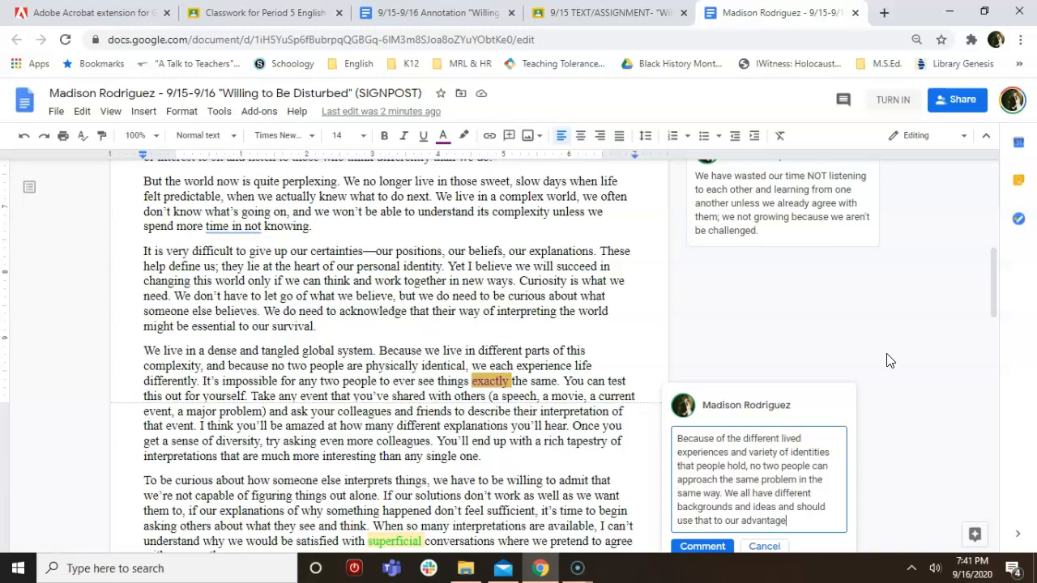
text(.)
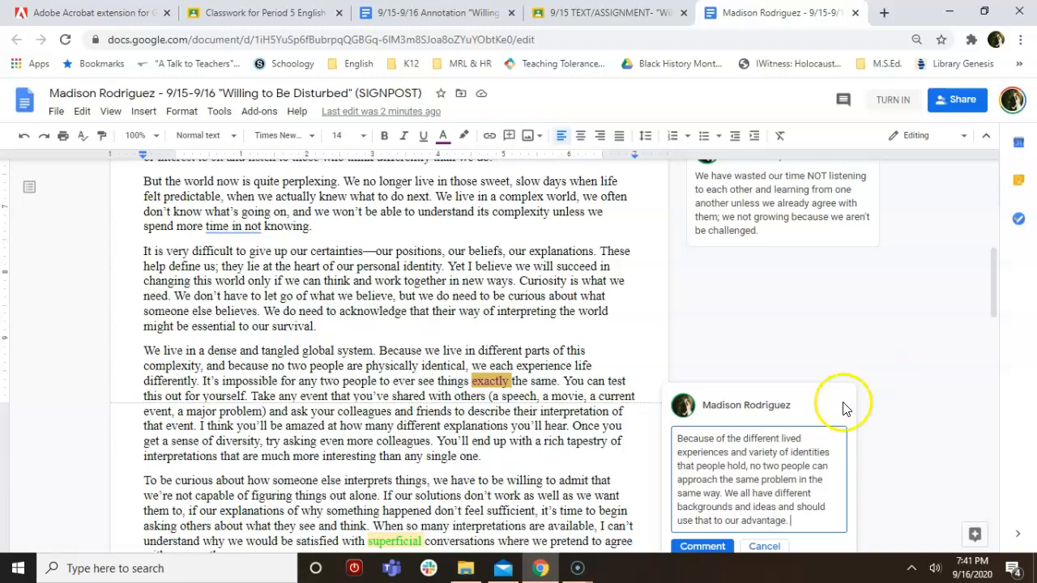
click(702, 546)
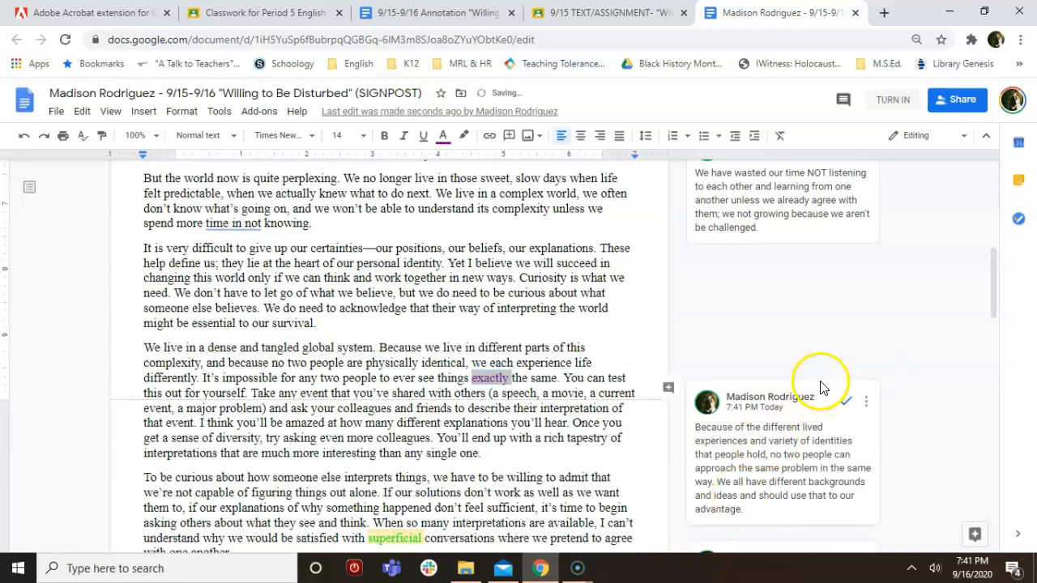
scroll(817, 384, up, 6)
scroll(549, 312, down, 20)
scroll(549, 313, down, 2)
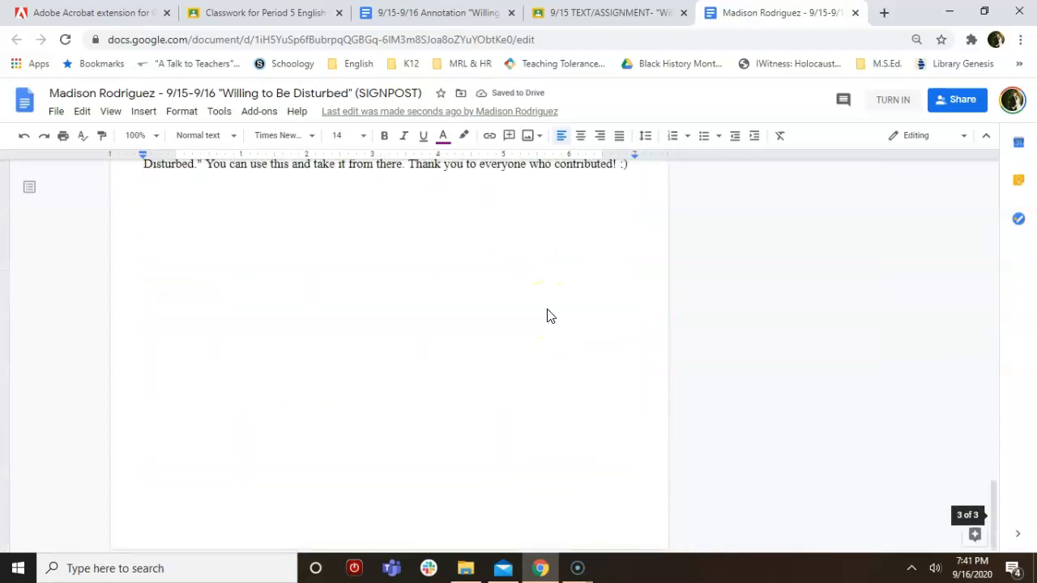
scroll(549, 315, up, 4)
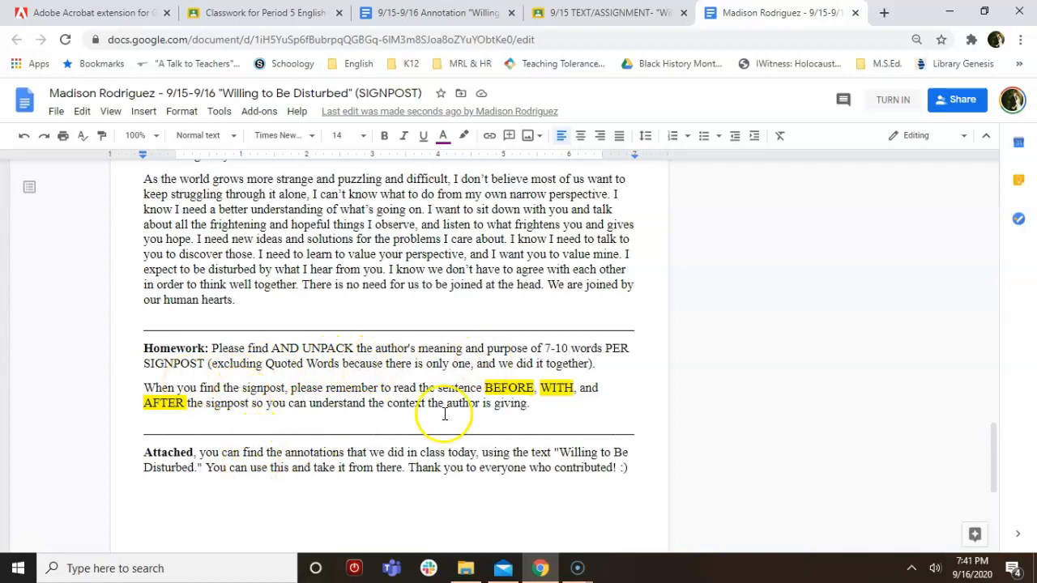
scroll(670, 258, up, 20)
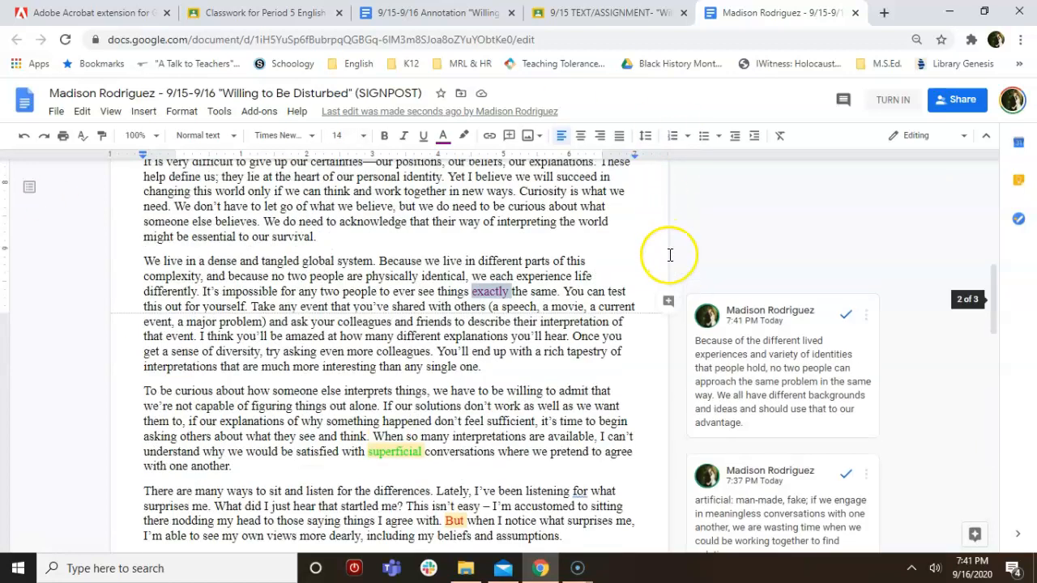
scroll(670, 255, down, 10)
scroll(819, 308, down, 5)
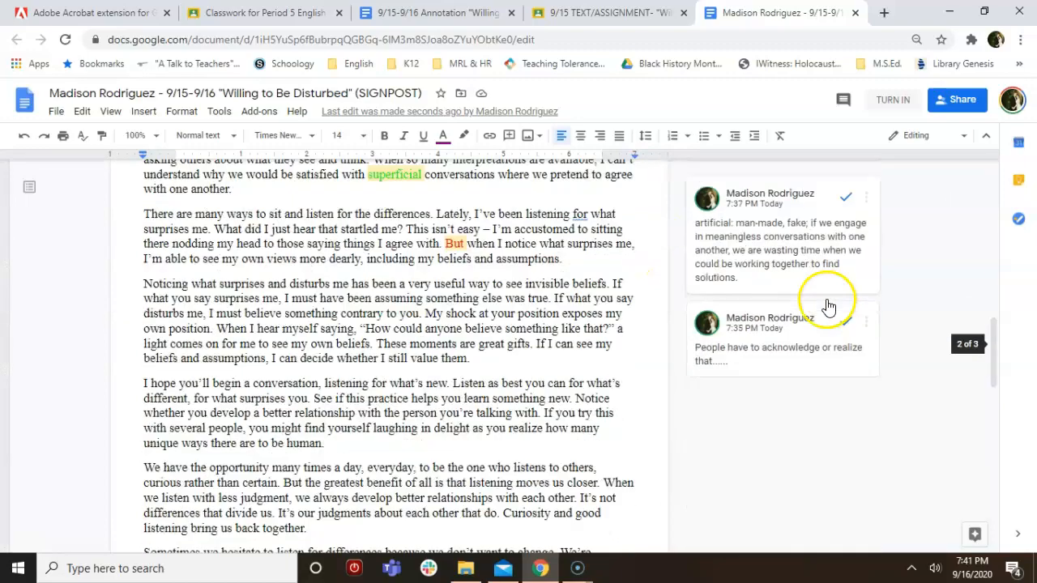
scroll(825, 327, up, 8)
scroll(825, 326, up, 5)
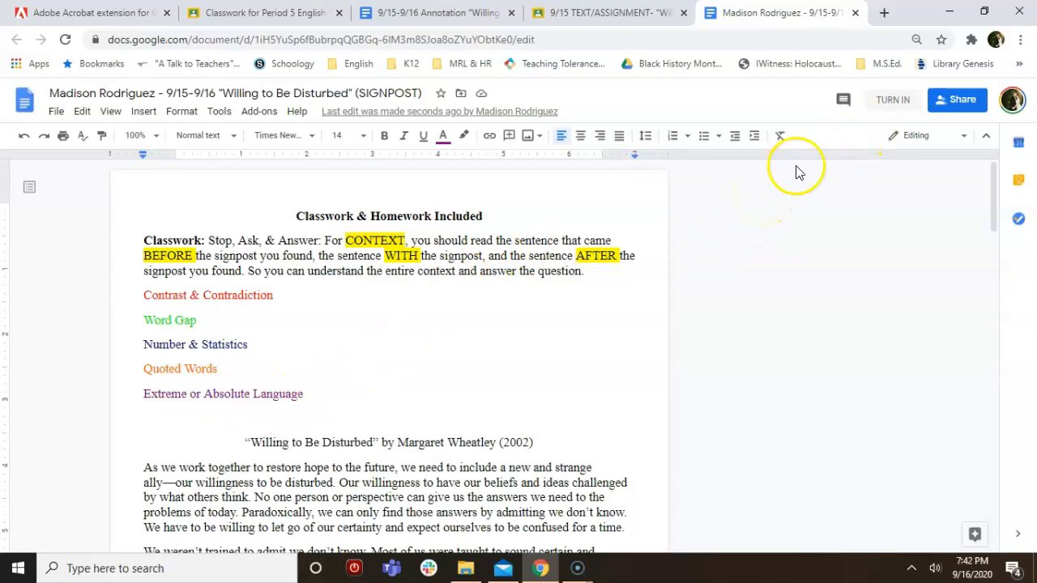
Turn in the doc for the 'Willing to Be Disturbed' assignment, then view Period 5 English I's Classwork list
click(893, 99)
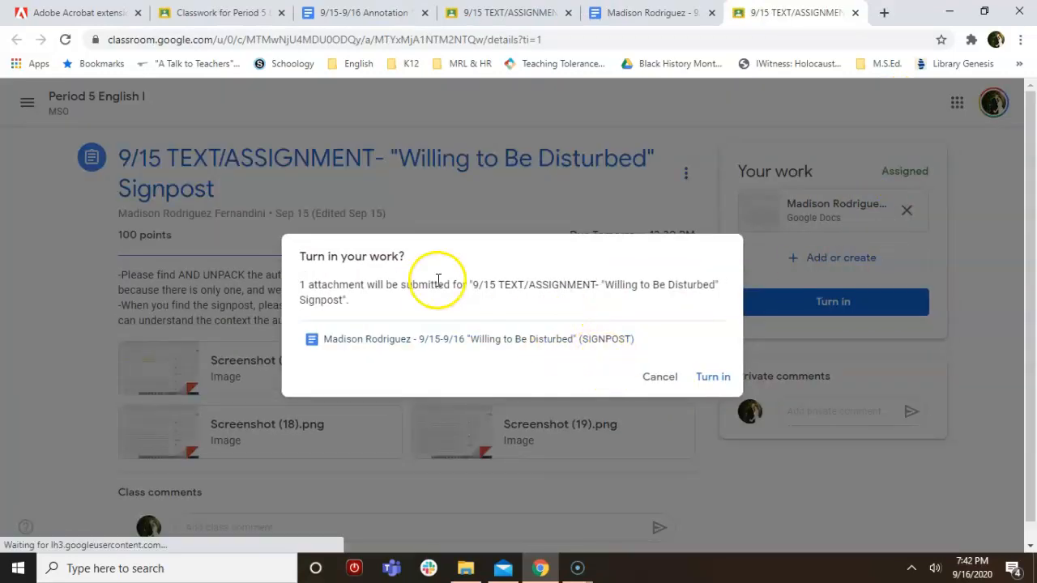
click(709, 382)
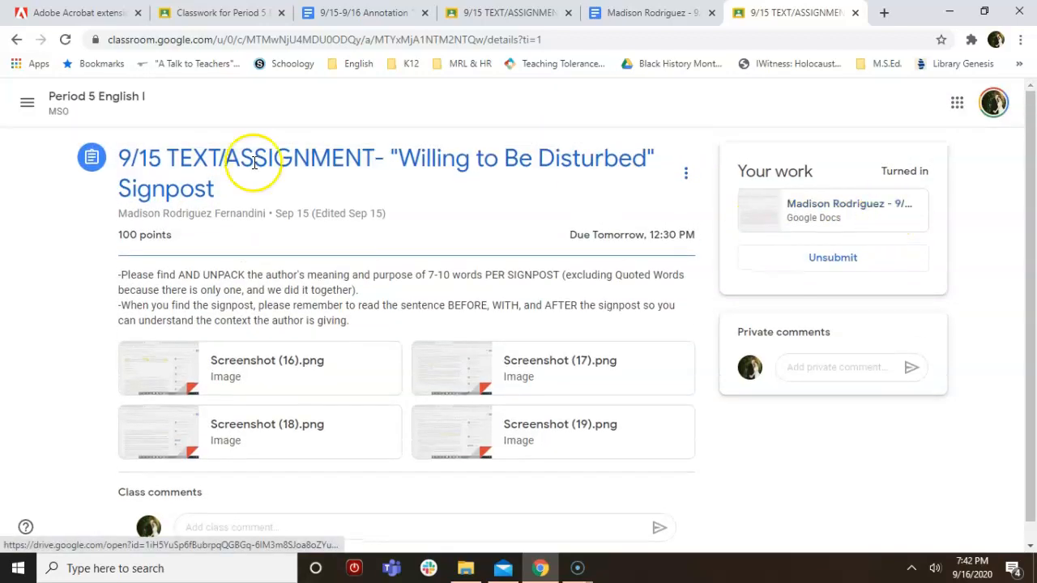
click(71, 95)
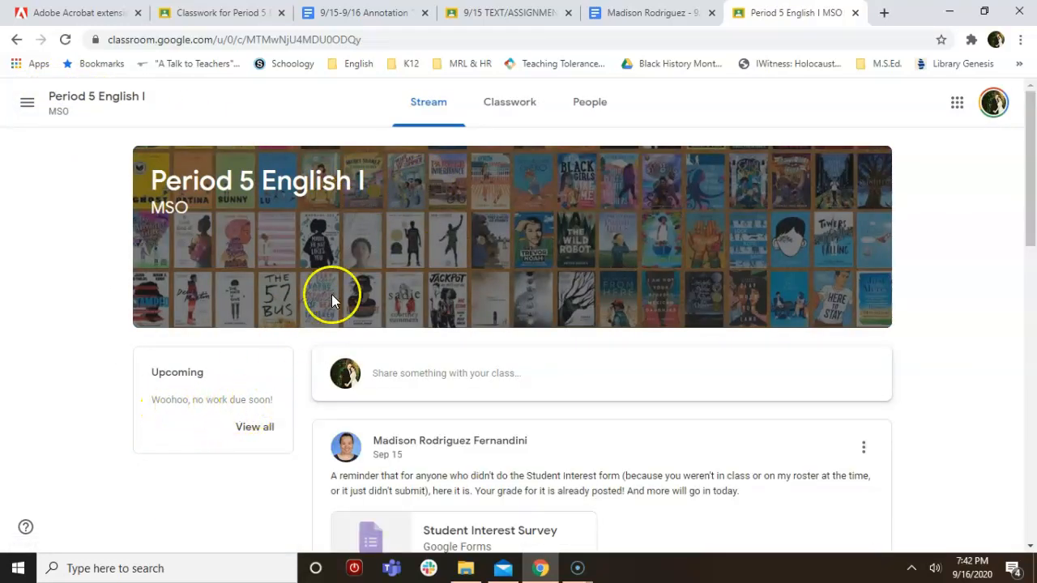
click(500, 102)
scroll(463, 375, down, 5)
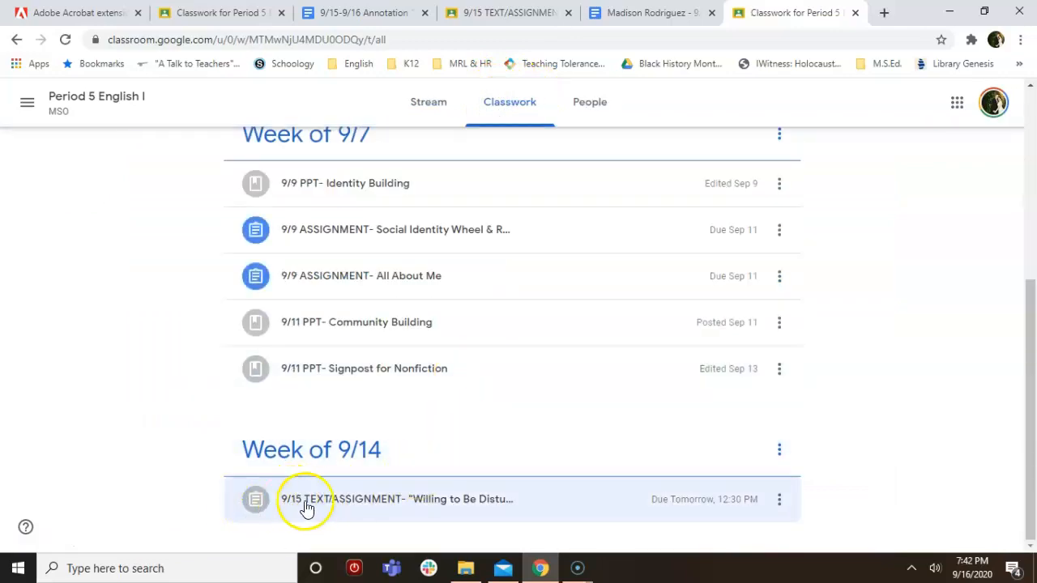
scroll(463, 365, up, 5)
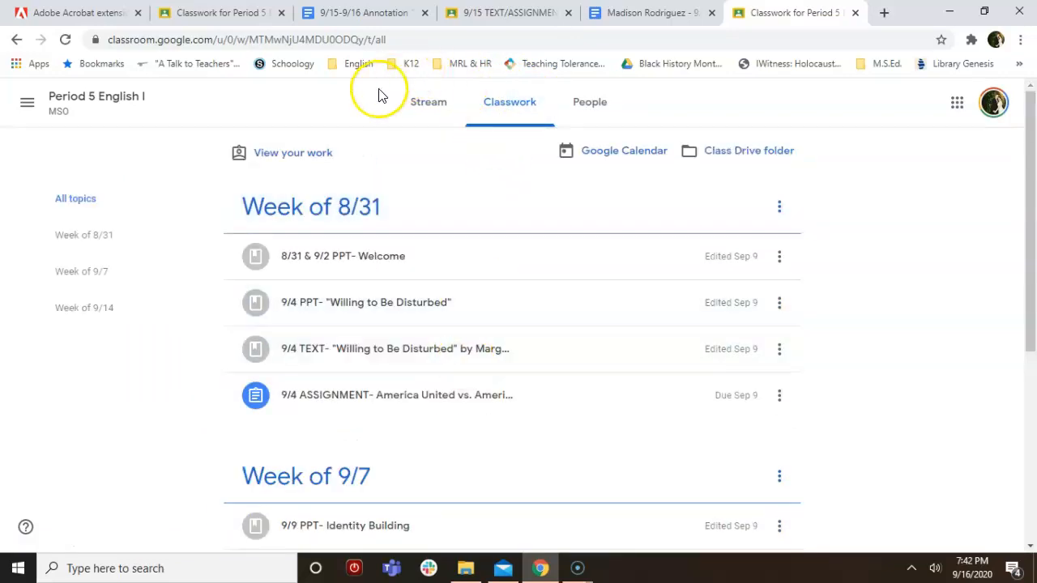